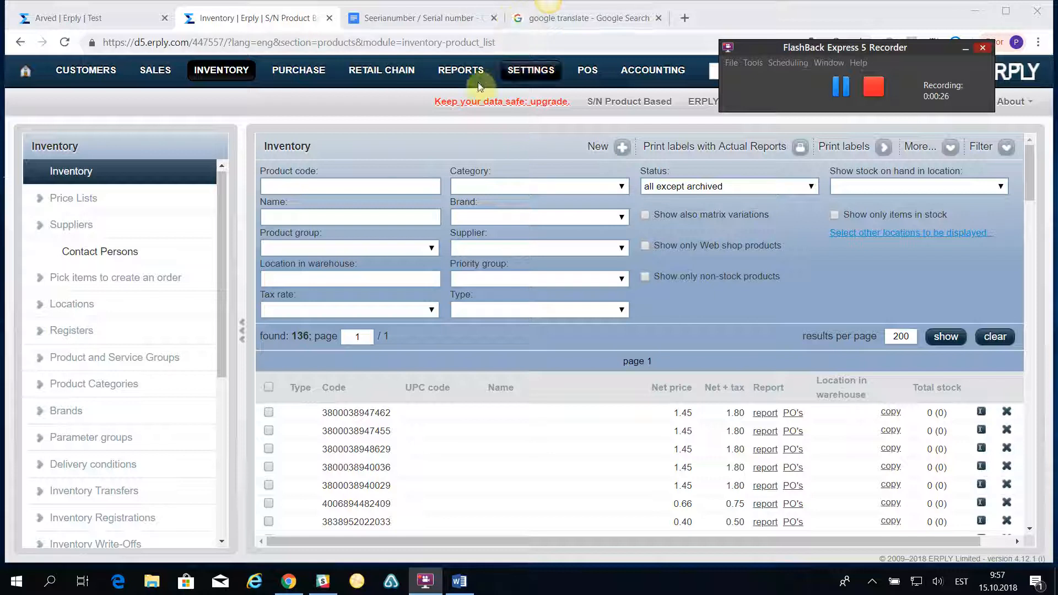
Open the SN matrix dimension's GEN value in Settings to check its code and name (both GEN).
{"action": "left_click", "coordinate": [528, 75]}
{"action": "left_click", "coordinate": [574, 144]}
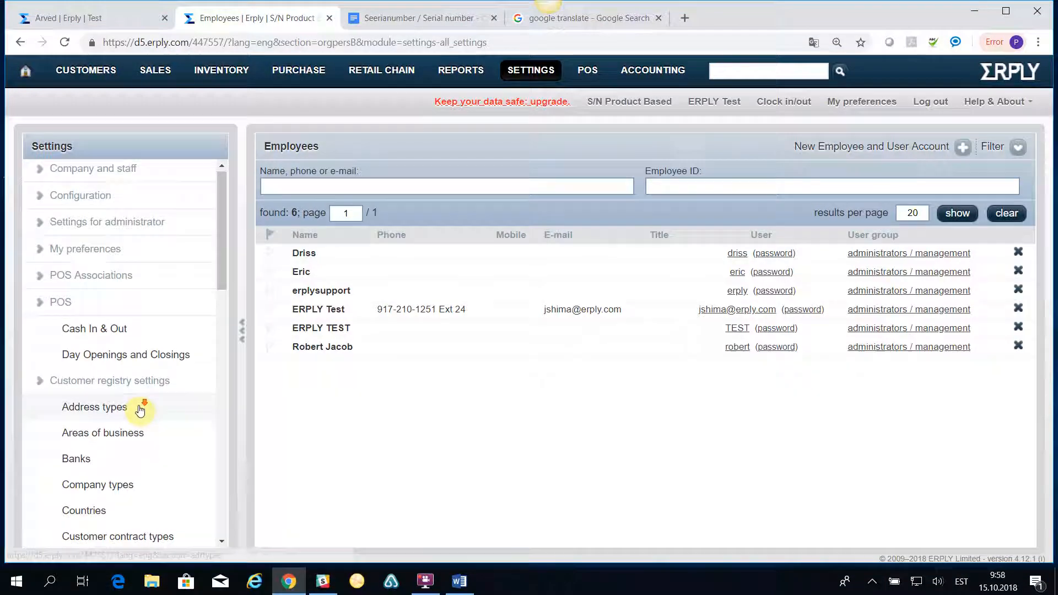
{"action": "scroll", "coordinate": [142, 409], "scroll_direction": "down", "scroll_amount": 8}
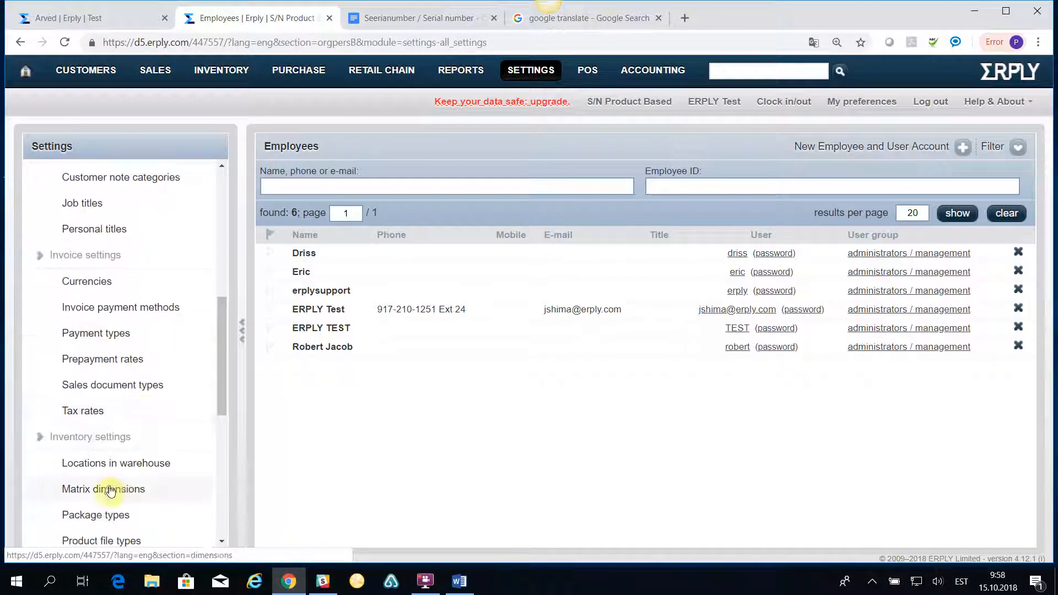
{"action": "left_click", "coordinate": [104, 492]}
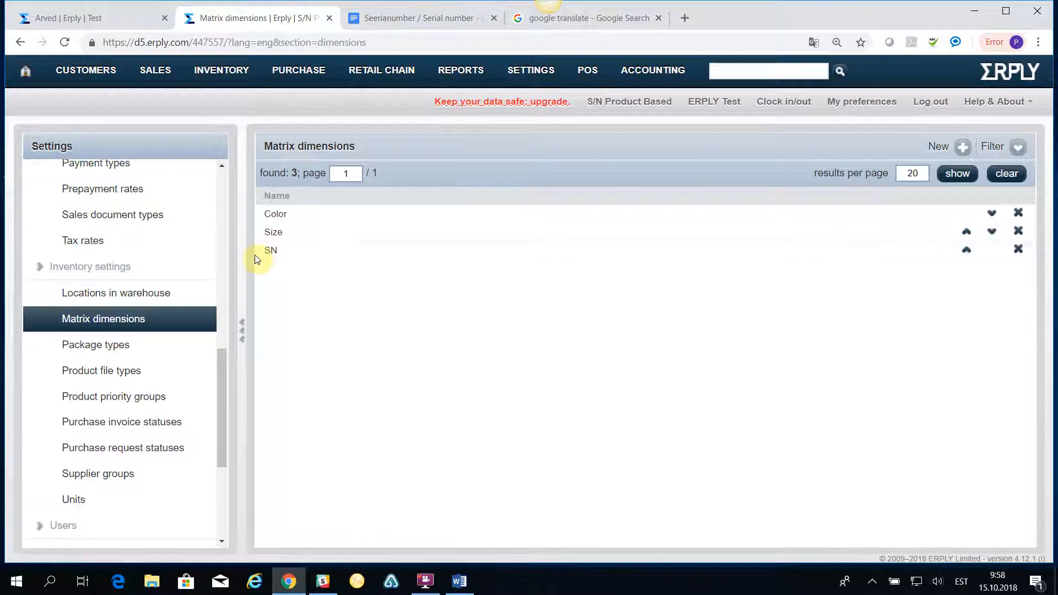
{"action": "left_click", "coordinate": [278, 253]}
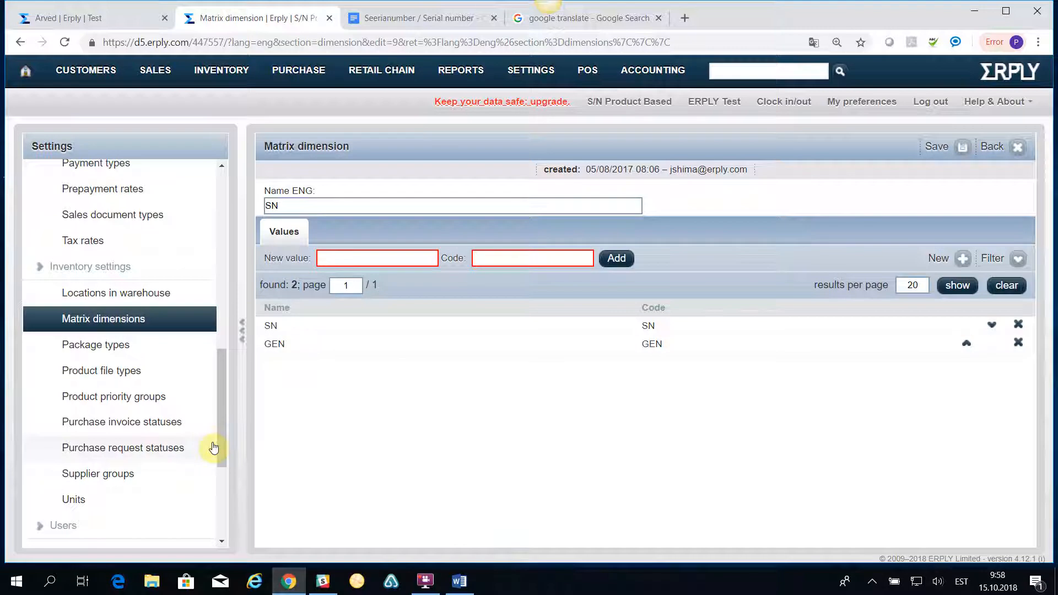
{"action": "left_click", "coordinate": [278, 345]}
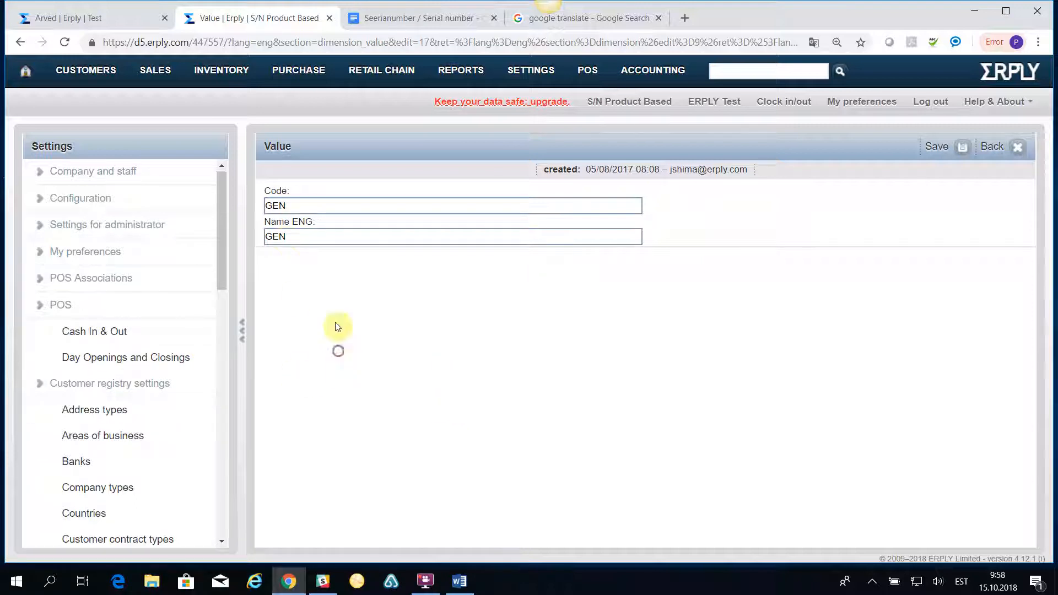
Open Samsung TAB3 10 Business from the Tablet PC product group and review its matrix variations.
{"action": "mouse_move", "coordinate": [222, 76]}
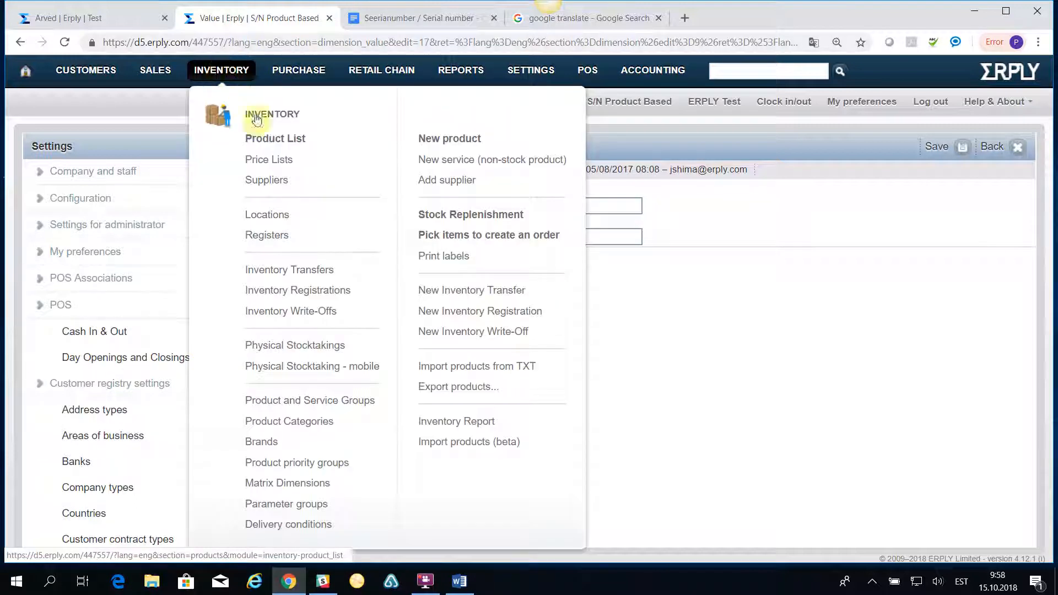
{"action": "left_click", "coordinate": [266, 140]}
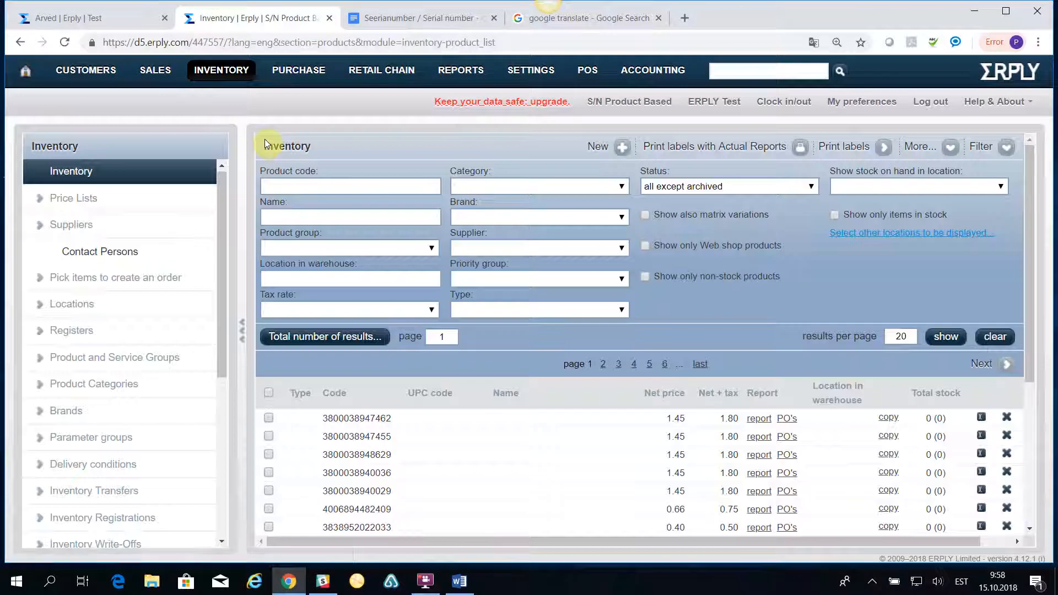
{"action": "left_click", "coordinate": [356, 247]}
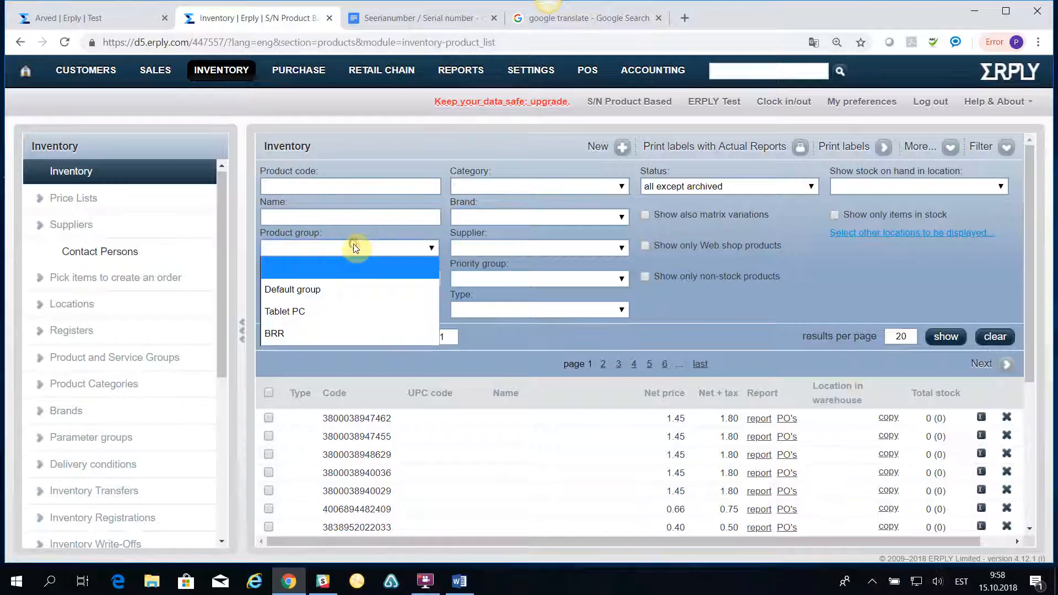
{"action": "left_click", "coordinate": [292, 311]}
{"action": "left_click", "coordinate": [945, 336]}
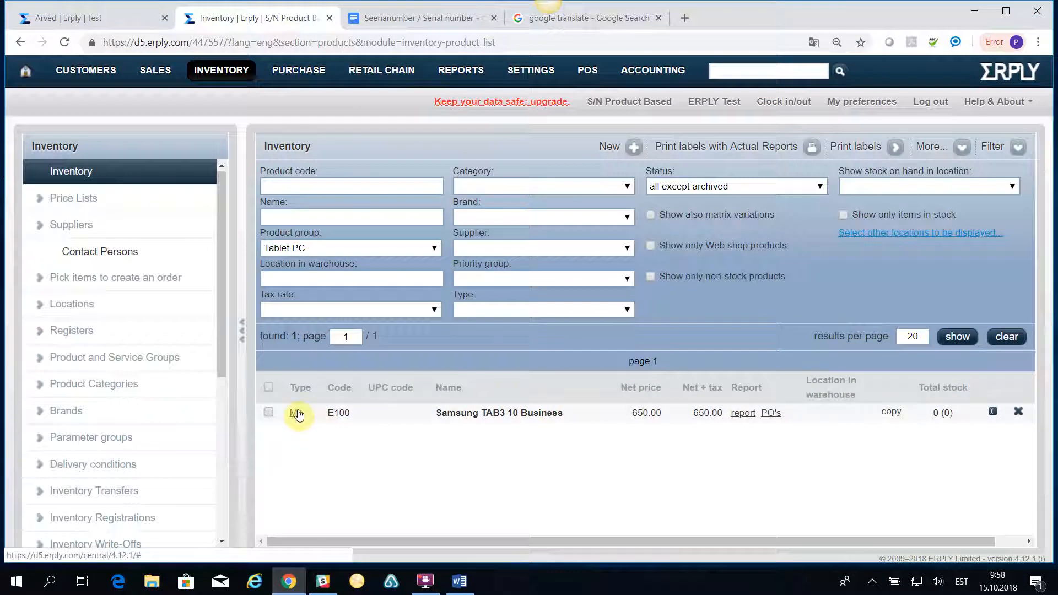
{"action": "left_click", "coordinate": [337, 414]}
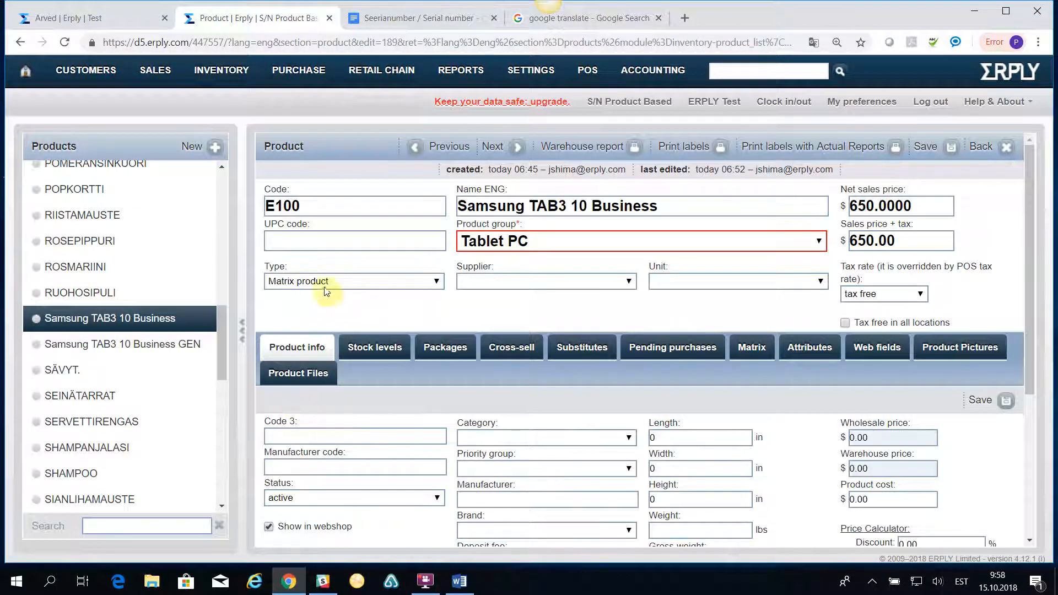
{"action": "left_click", "coordinate": [753, 344]}
{"action": "scroll", "coordinate": [439, 456], "scroll_direction": "down", "scroll_amount": 1}
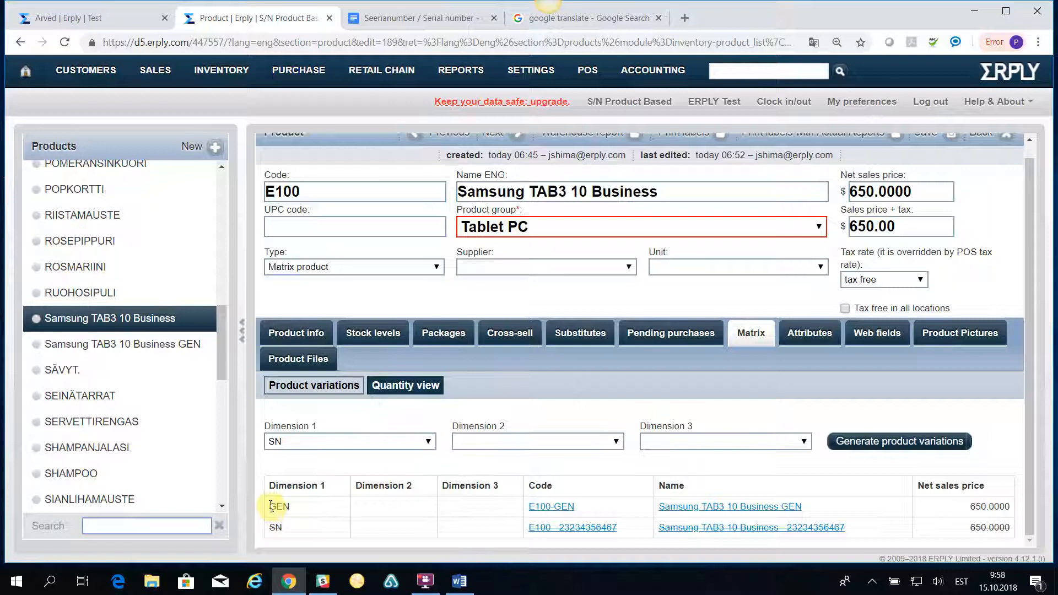
{"action": "left_click_drag", "start_coordinate": [268, 508], "coordinate": [297, 510]}
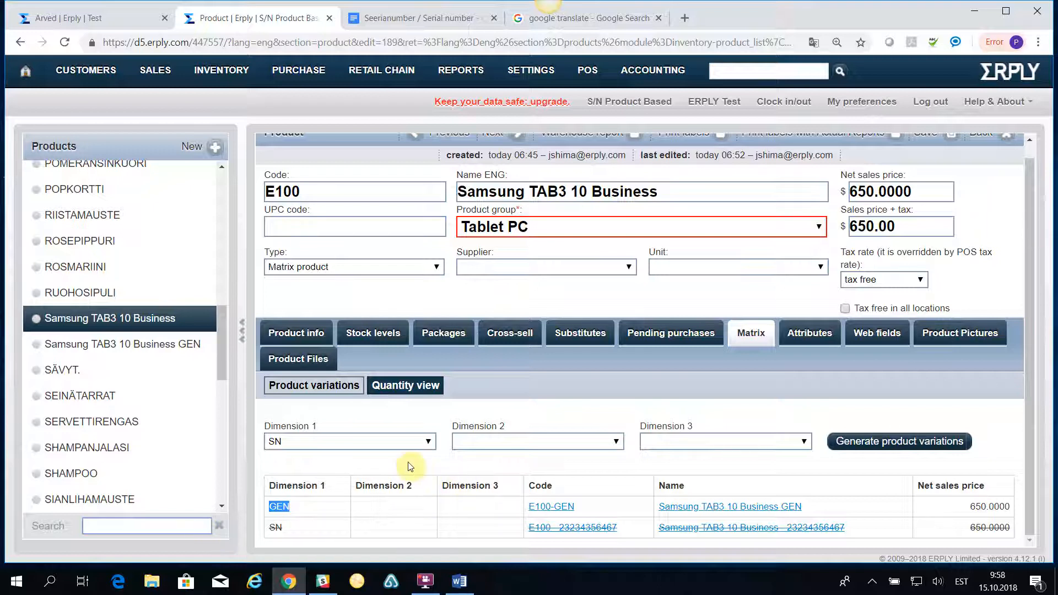
With SN as Dimension 1, generate the GEN variation, entering a separator.
{"action": "left_click", "coordinate": [426, 444]}
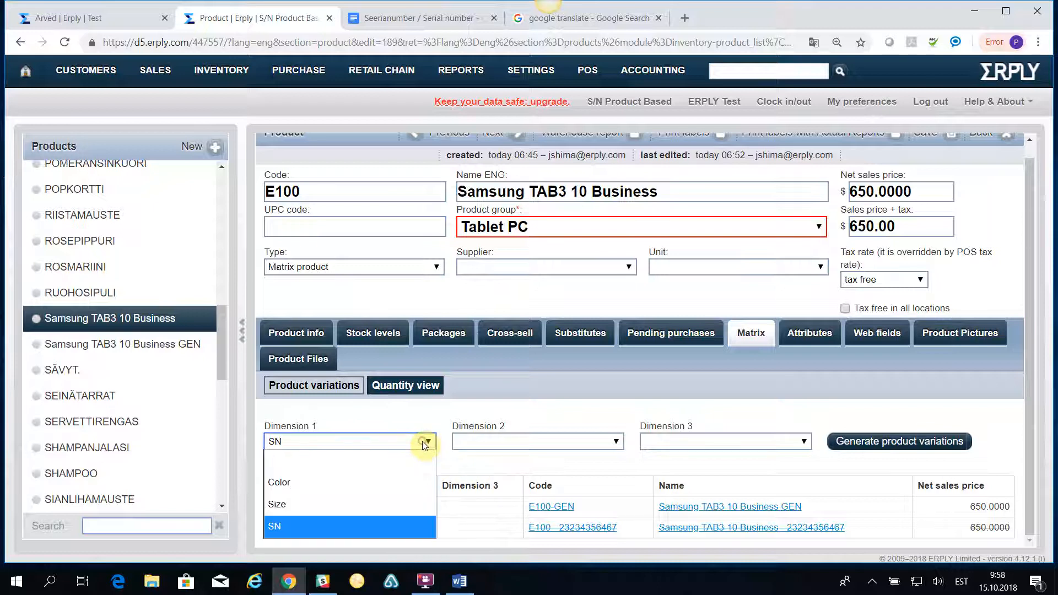
{"action": "left_click", "coordinate": [367, 526]}
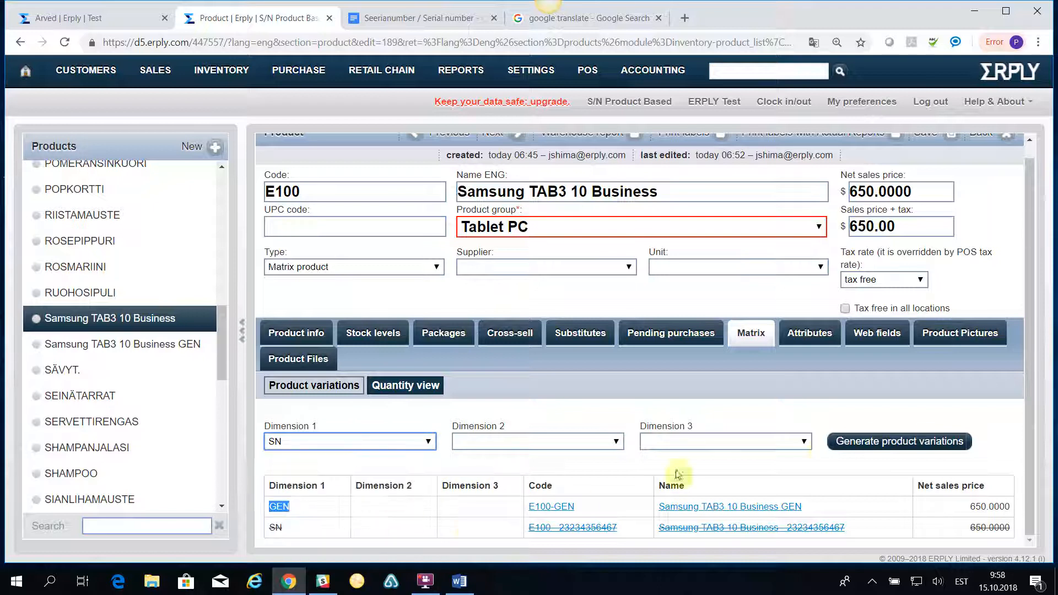
{"action": "left_click", "coordinate": [839, 442]}
{"action": "scroll", "coordinate": [291, 532], "scroll_direction": "down", "scroll_amount": 2}
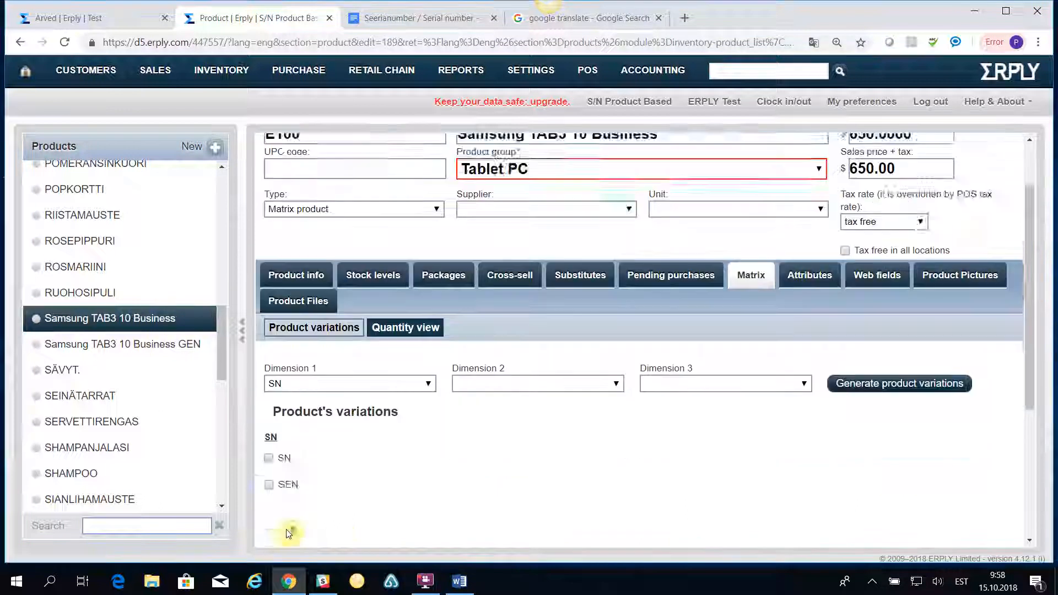
{"action": "left_click", "coordinate": [269, 421]}
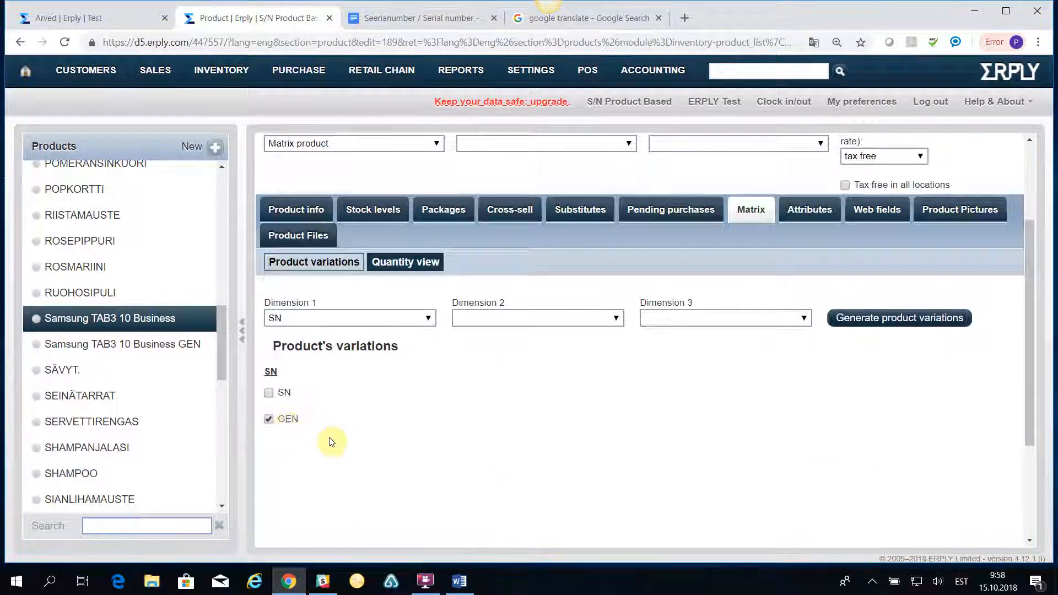
{"action": "scroll", "coordinate": [340, 448], "scroll_direction": "down", "scroll_amount": 3}
{"action": "left_click", "coordinate": [355, 496]}
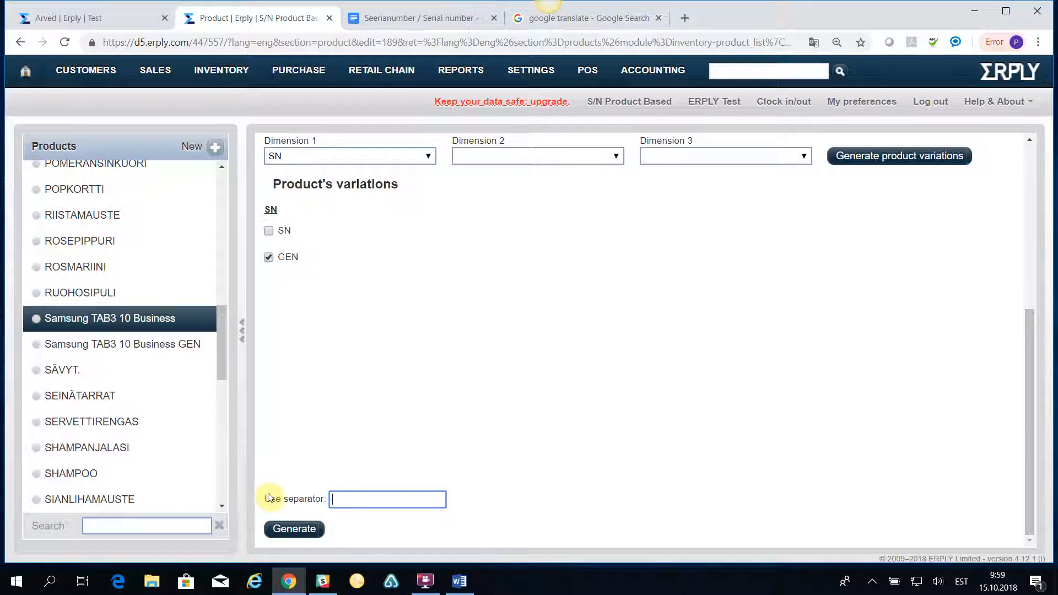
{"action": "left_click", "coordinate": [284, 529]}
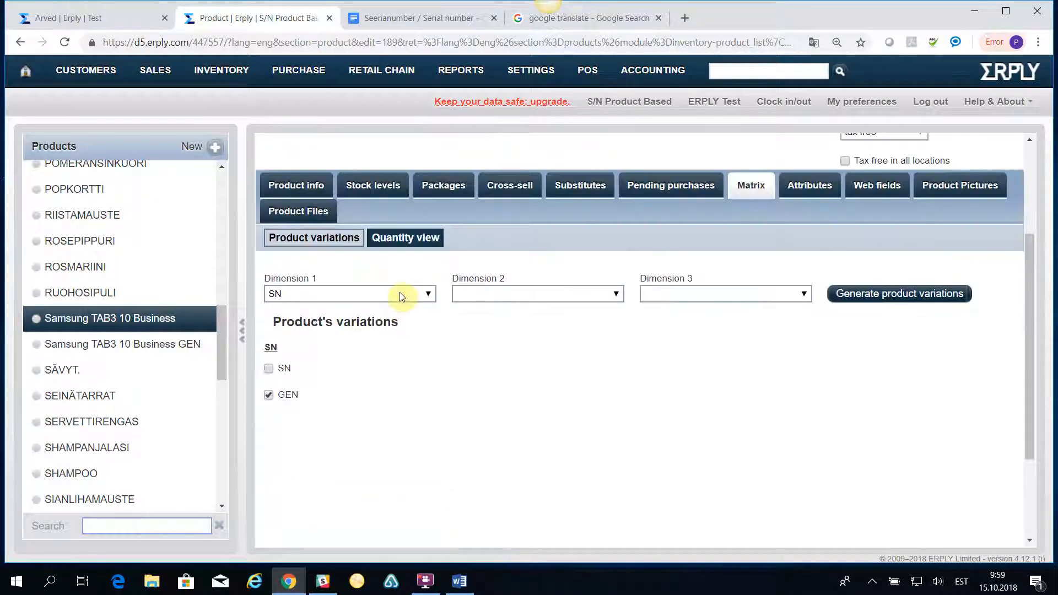
{"action": "scroll", "coordinate": [344, 422], "scroll_direction": "down", "scroll_amount": 3}
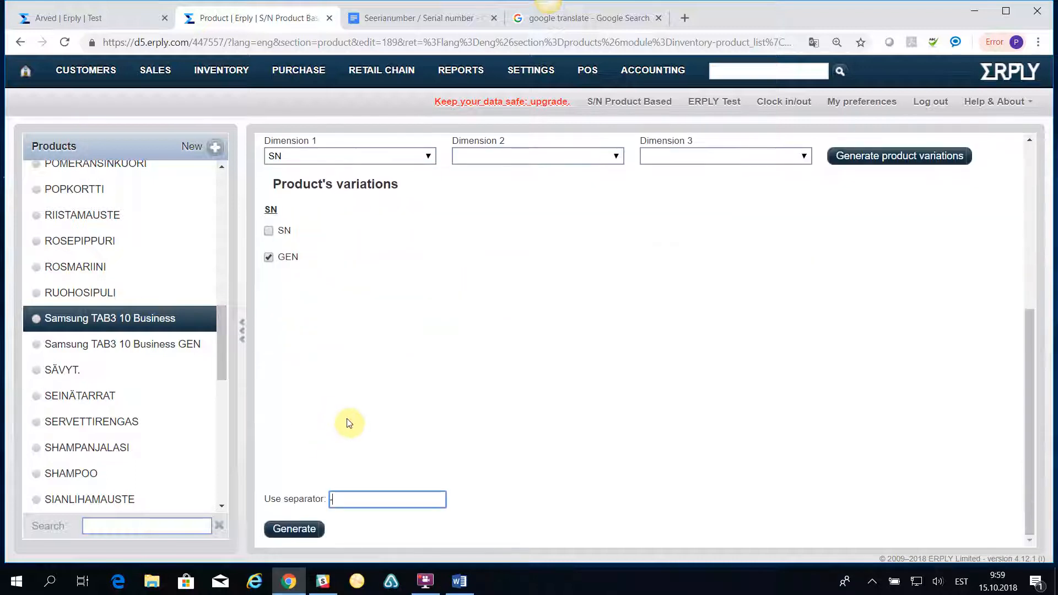
{"action": "scroll", "coordinate": [353, 418], "scroll_direction": "up", "scroll_amount": 5}
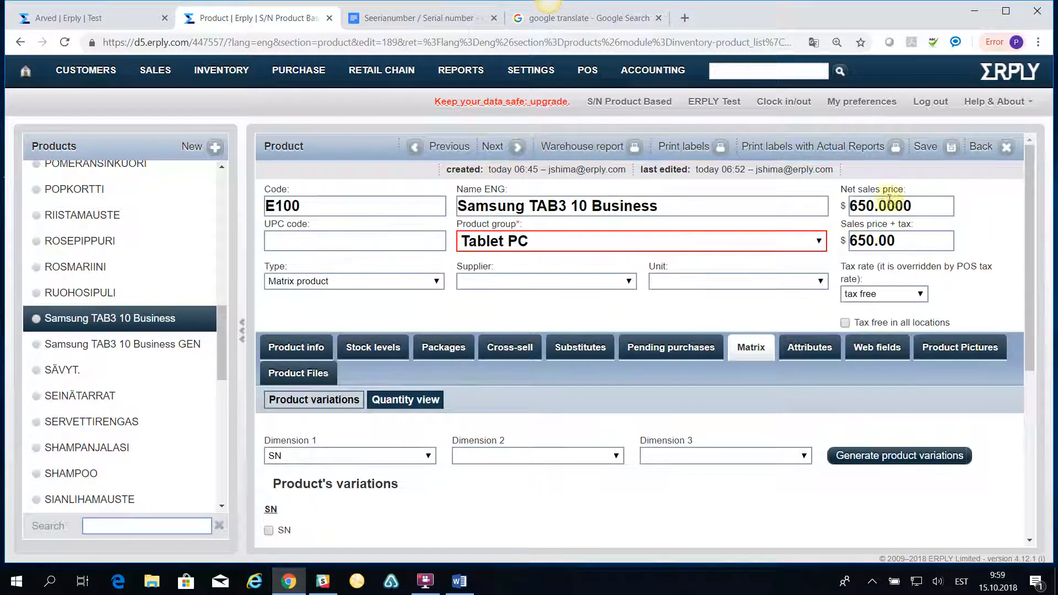
Expand the product's variations and open Samsung TAB3 10 Business GEN (code E100-GEN, 650.00).
{"action": "left_click", "coordinate": [1006, 146]}
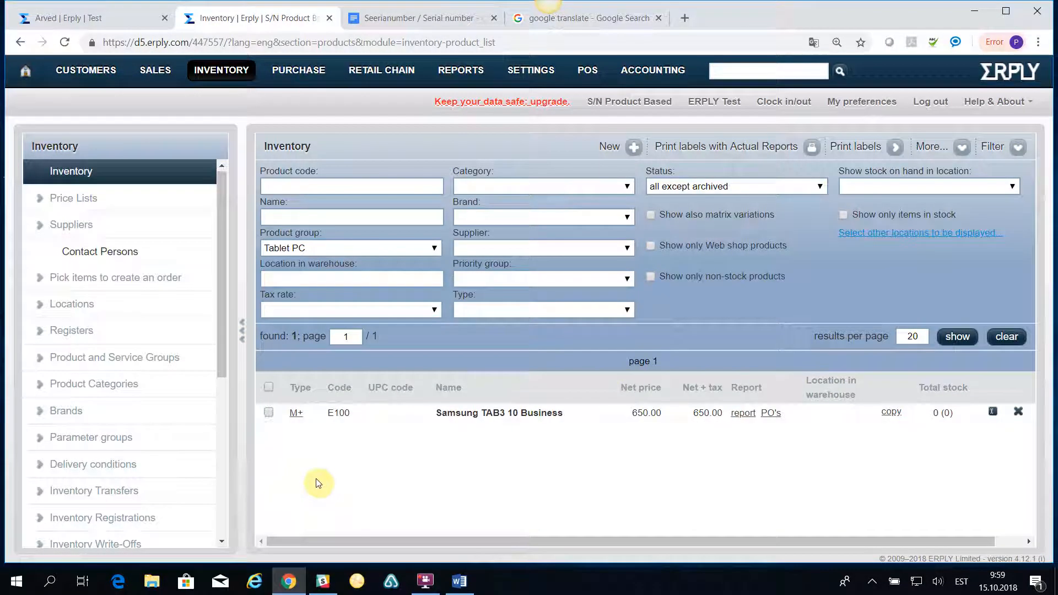
{"action": "left_click", "coordinate": [297, 414]}
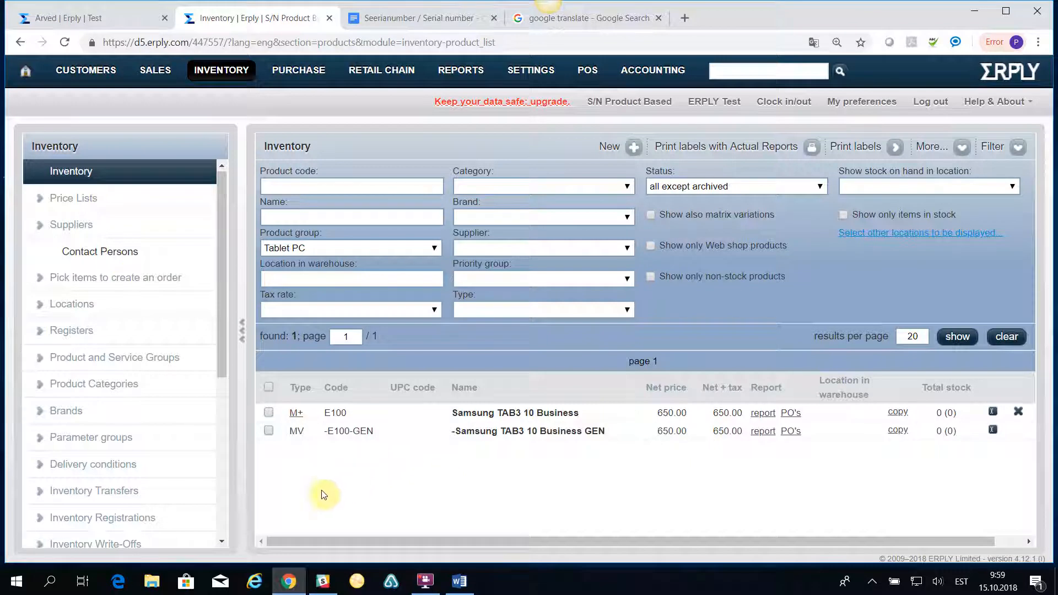
{"action": "left_click", "coordinate": [465, 436]}
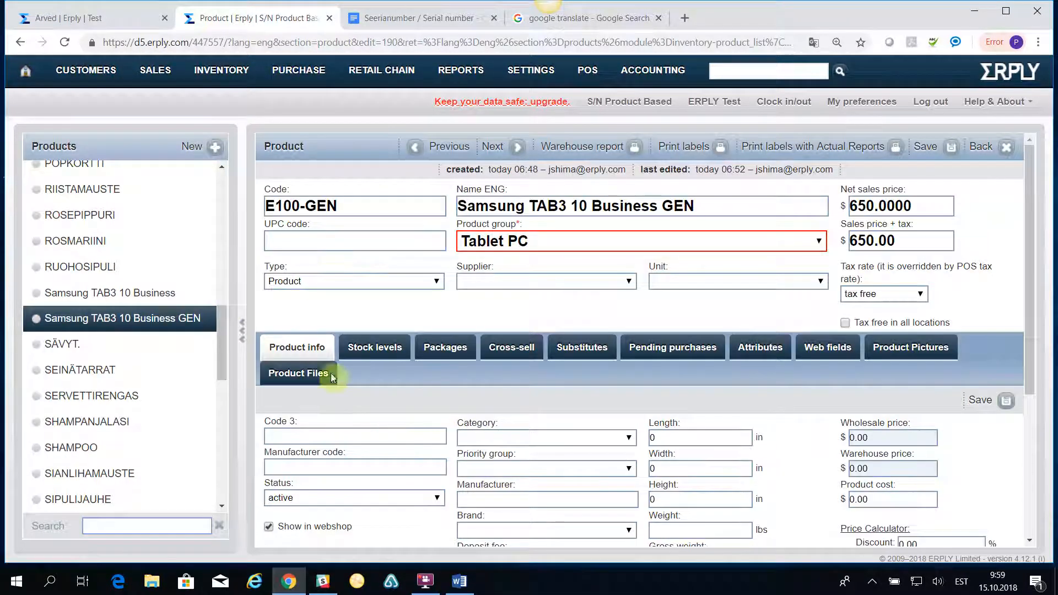
{"action": "scroll", "coordinate": [355, 358], "scroll_direction": "down", "scroll_amount": 4}
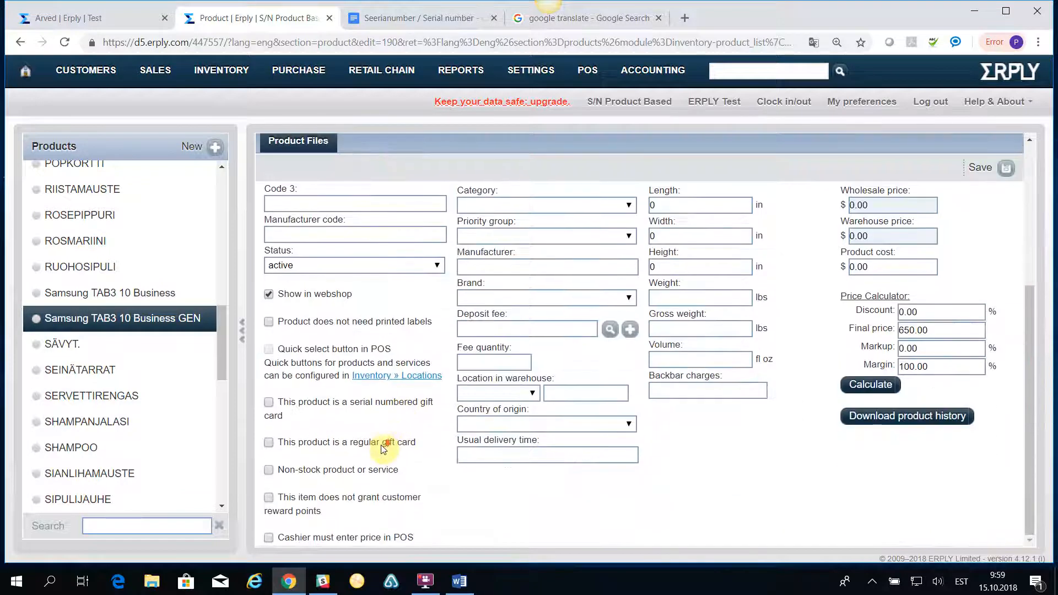
{"action": "scroll", "coordinate": [364, 515], "scroll_direction": "up", "scroll_amount": 4}
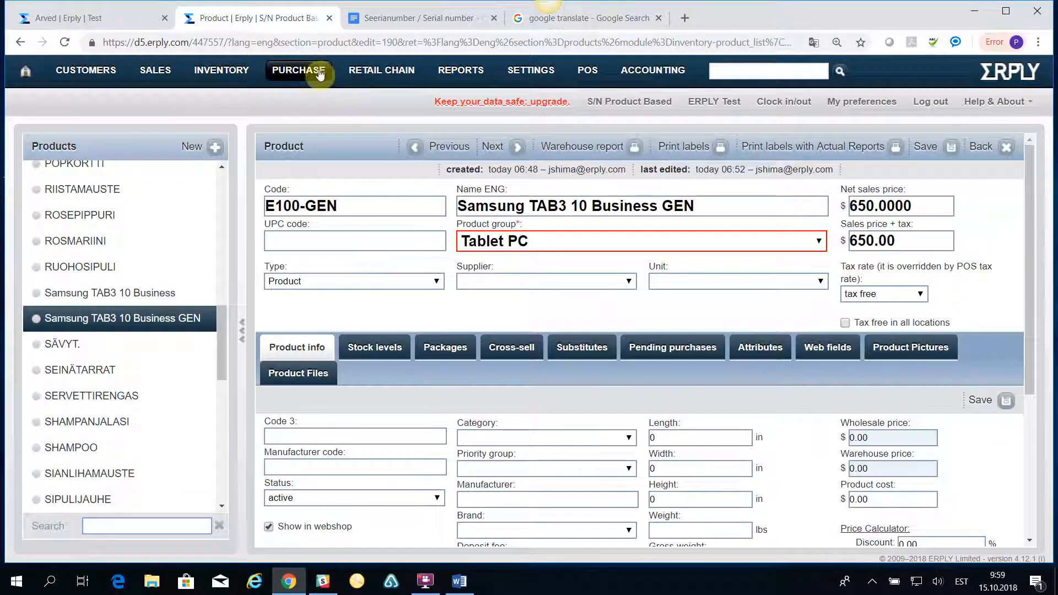
Create a new purchase invoice with Test supplier and start row 1's product entry for E100.
{"action": "mouse_move", "coordinate": [307, 72]}
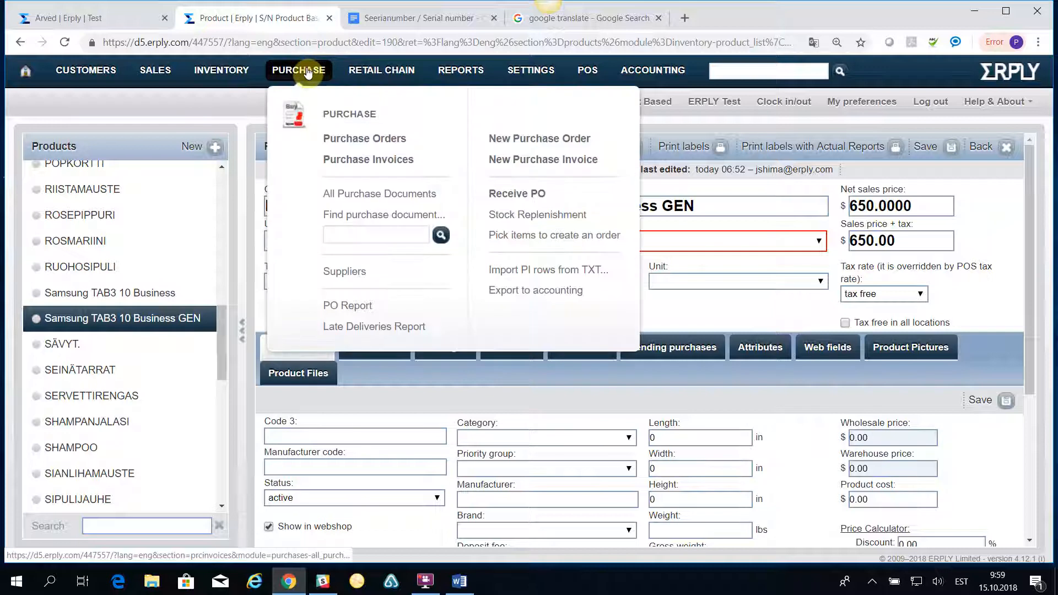
{"action": "left_click", "coordinate": [353, 141]}
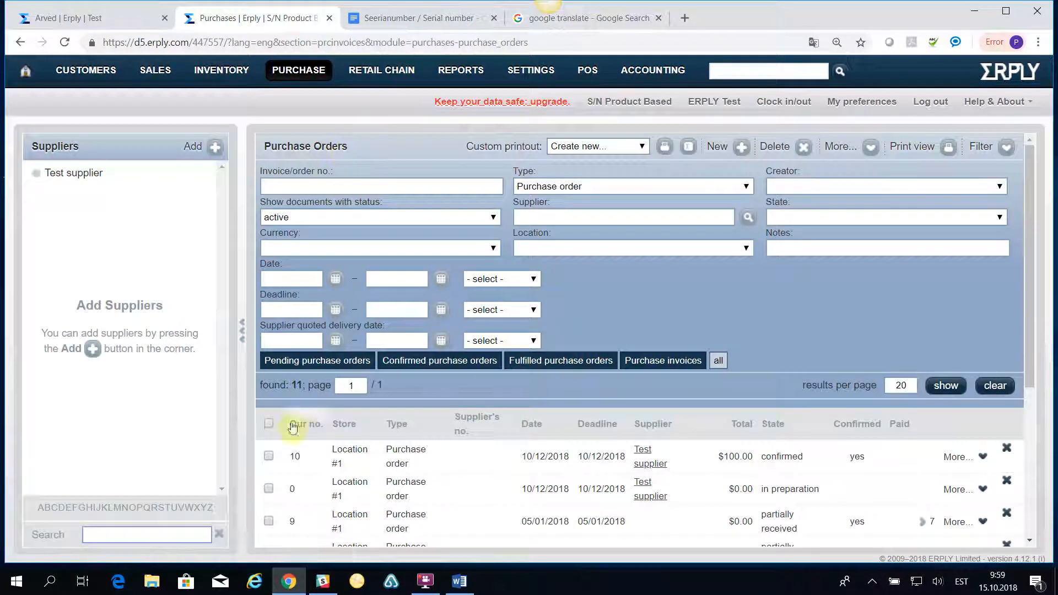
{"action": "left_click", "coordinate": [743, 150]}
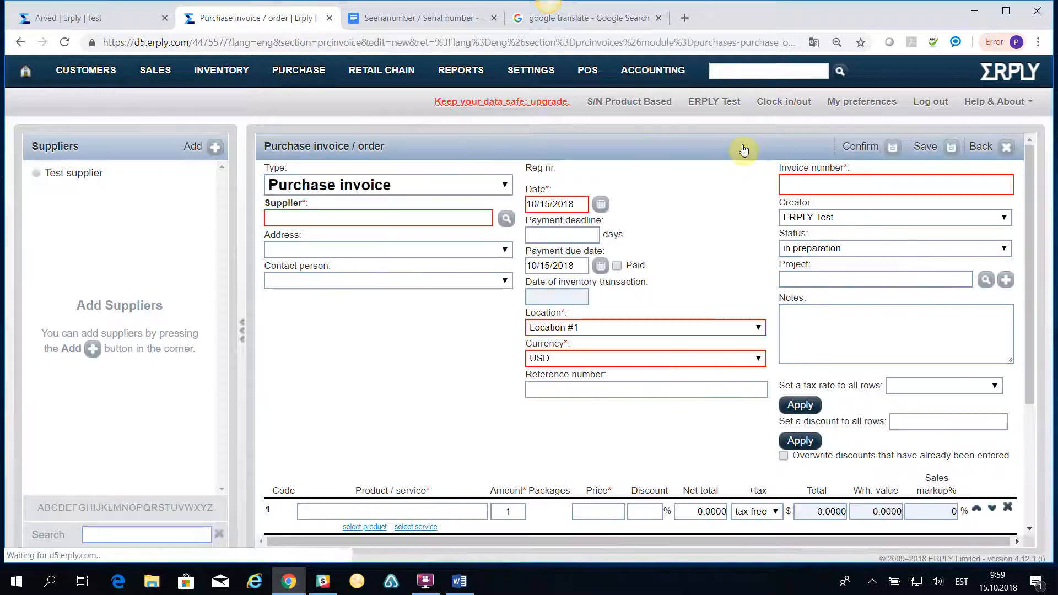
{"action": "left_click", "coordinate": [507, 219]}
{"action": "left_click", "coordinate": [121, 179]}
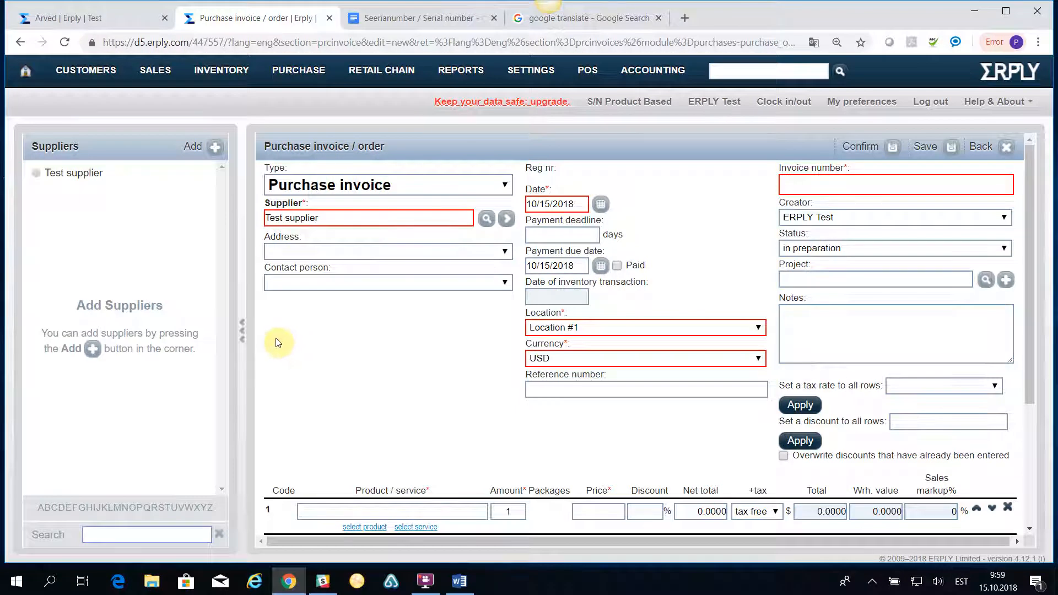
{"action": "scroll", "coordinate": [273, 347], "scroll_direction": "down", "scroll_amount": 1}
{"action": "left_click", "coordinate": [332, 443]}
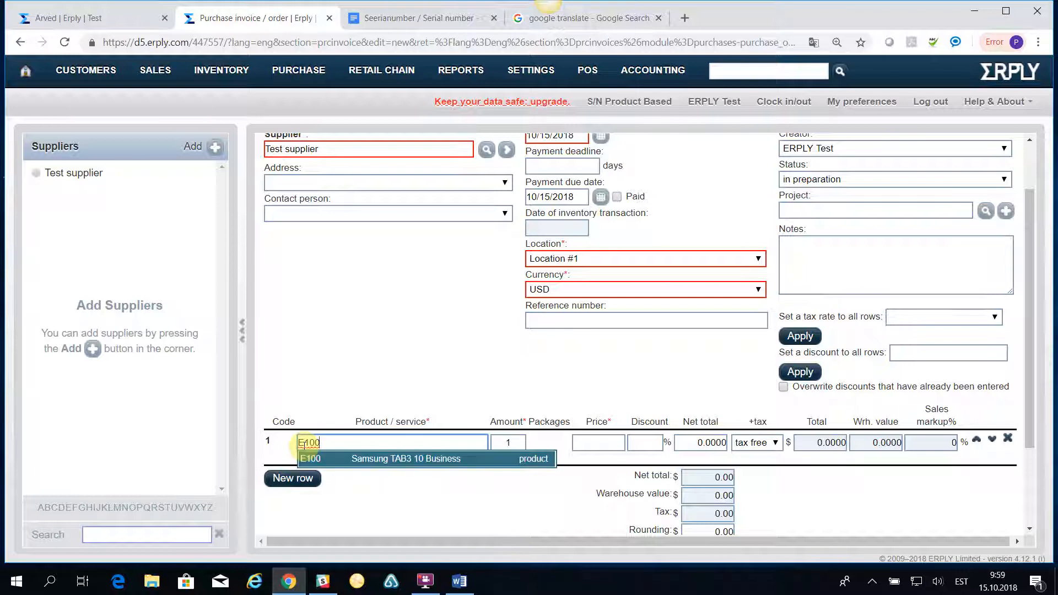
Add the first Samsung TAB3 10 Business GEN line at price 300, quantity 1.
{"action": "left_click", "coordinate": [339, 461]}
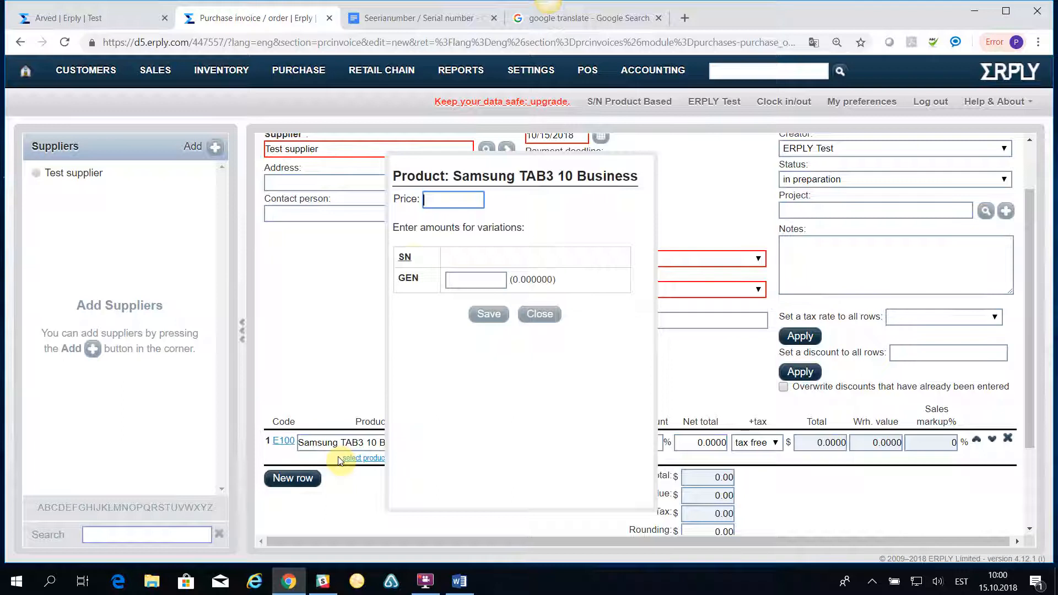
{"action": "left_click", "coordinate": [453, 205]}
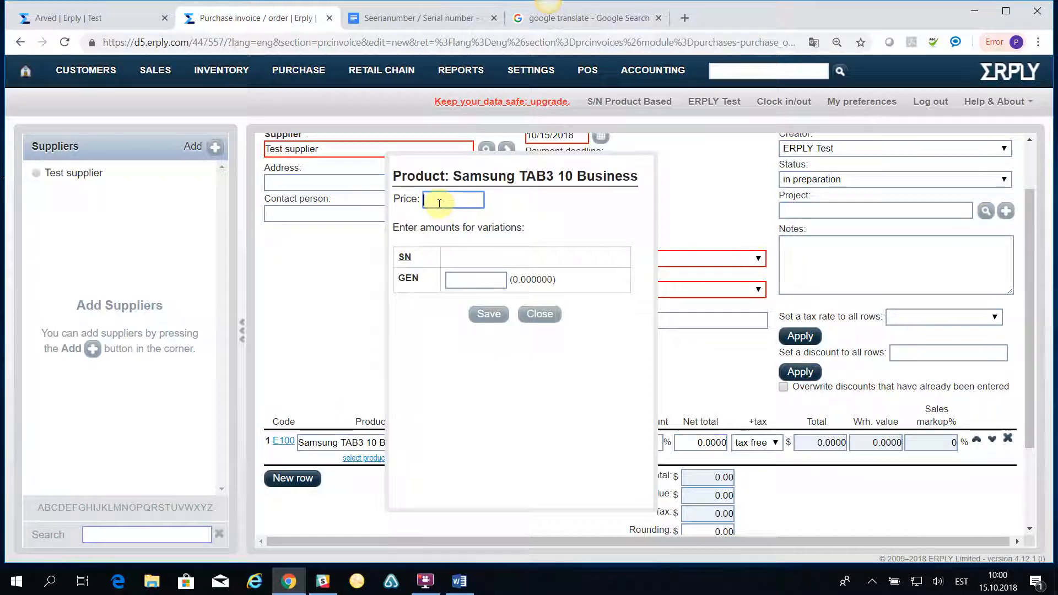
{"action": "type", "text": "300"}
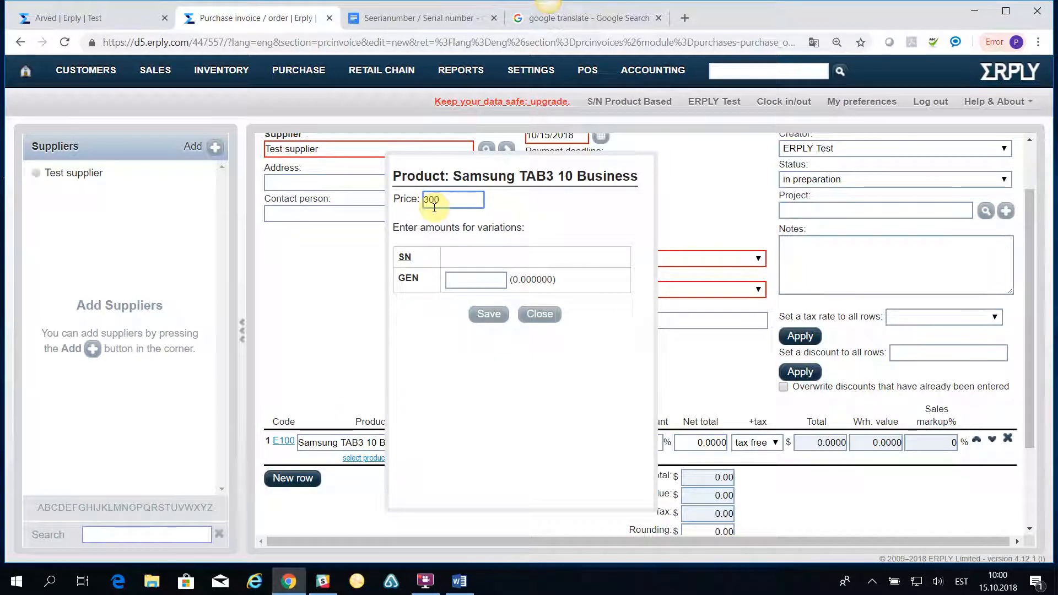
{"action": "left_click", "coordinate": [474, 279]}
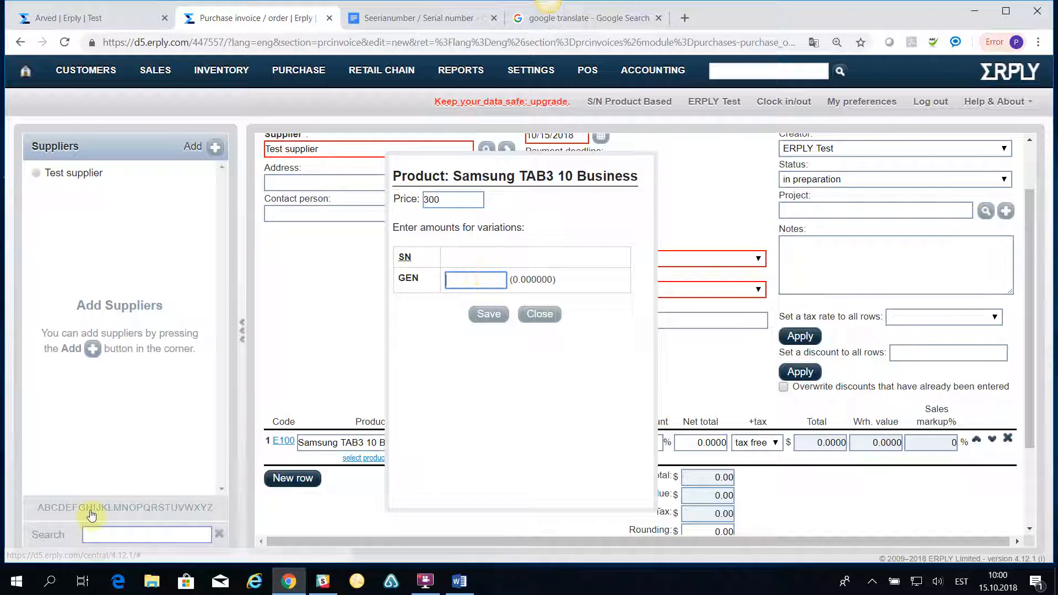
{"action": "left_click", "coordinate": [463, 281]}
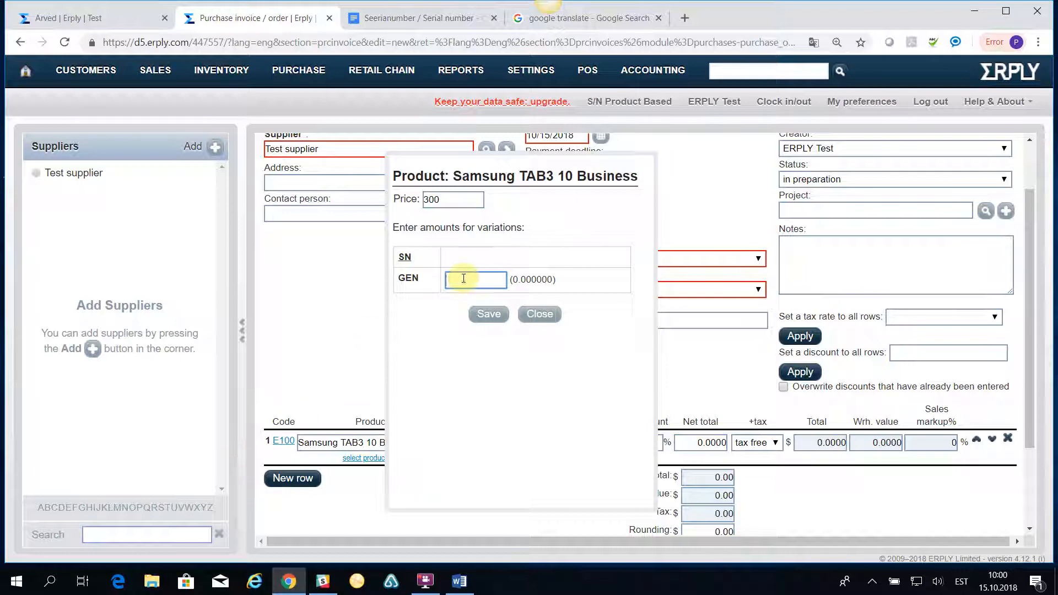
{"action": "type", "text": "1"}
{"action": "left_click", "coordinate": [488, 315]}
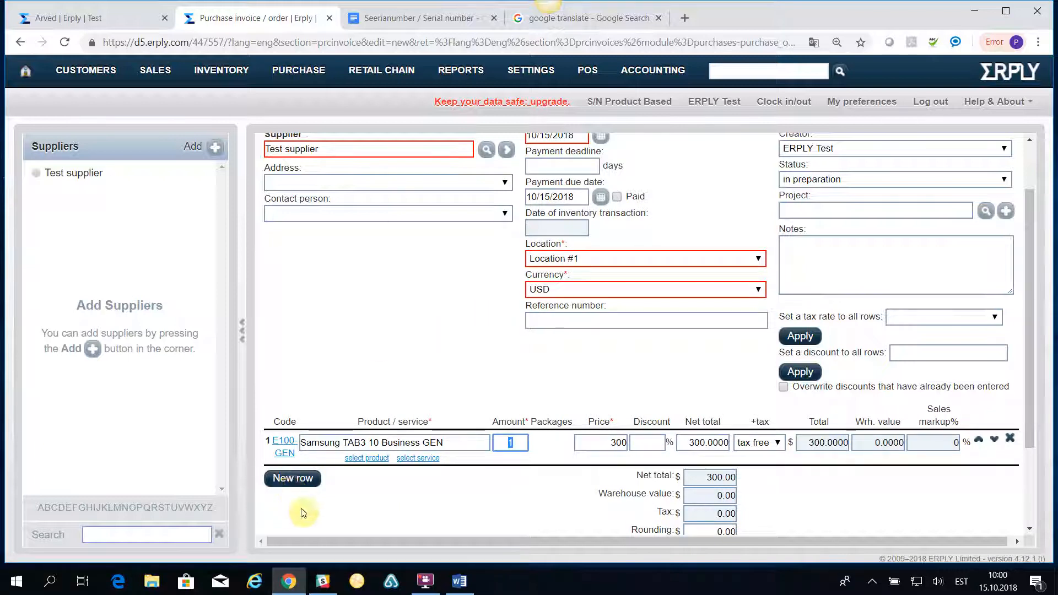
Add a second E100 GEN line at price 300, quantity 1, bringing the total to 600.
{"action": "left_click", "coordinate": [292, 477]}
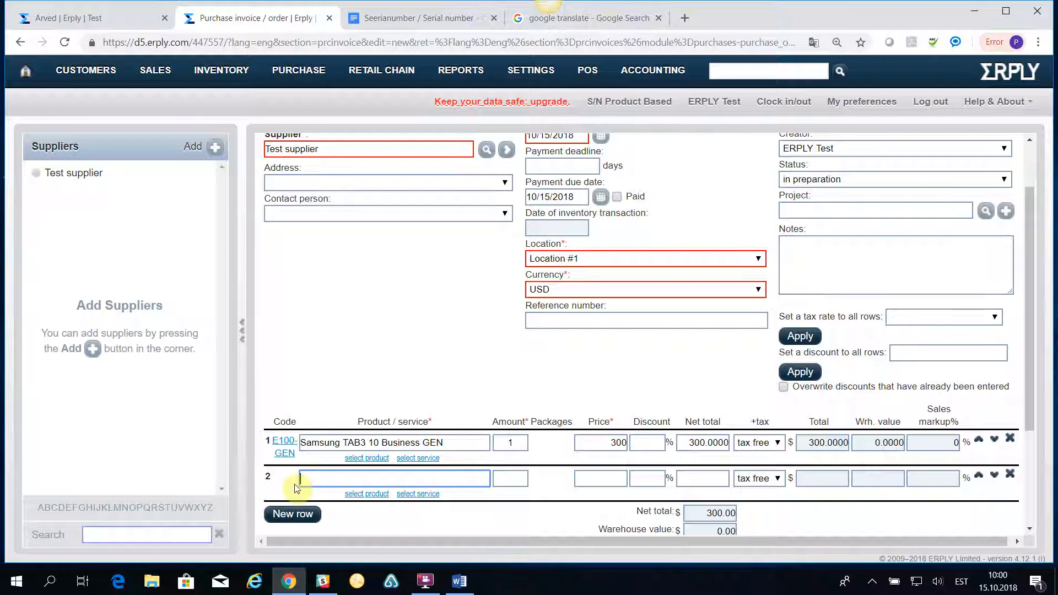
{"action": "type", "text": "E100"}
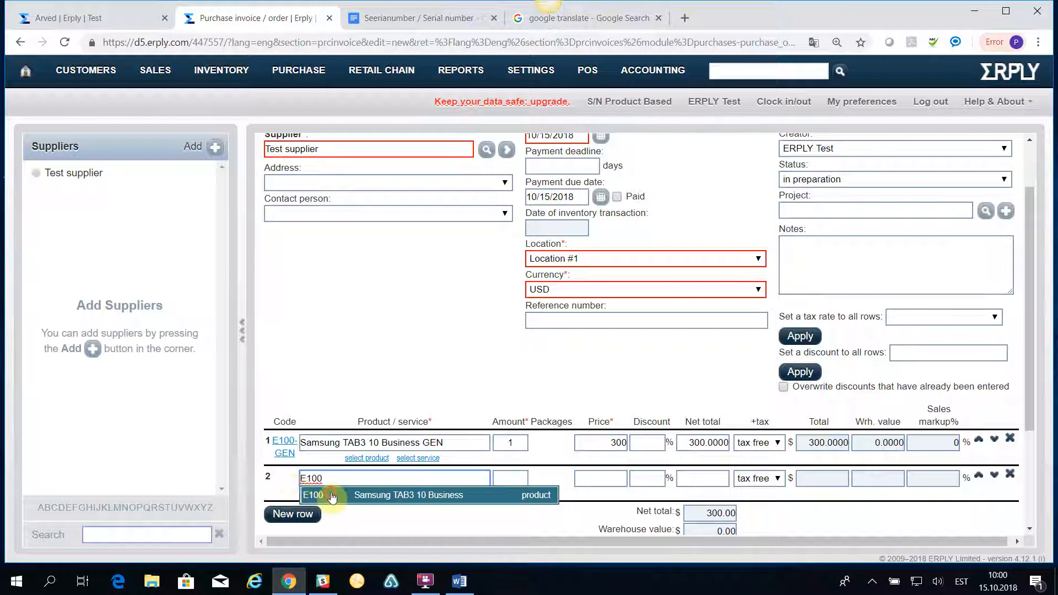
{"action": "left_click", "coordinate": [332, 494]}
{"action": "left_click", "coordinate": [445, 200]}
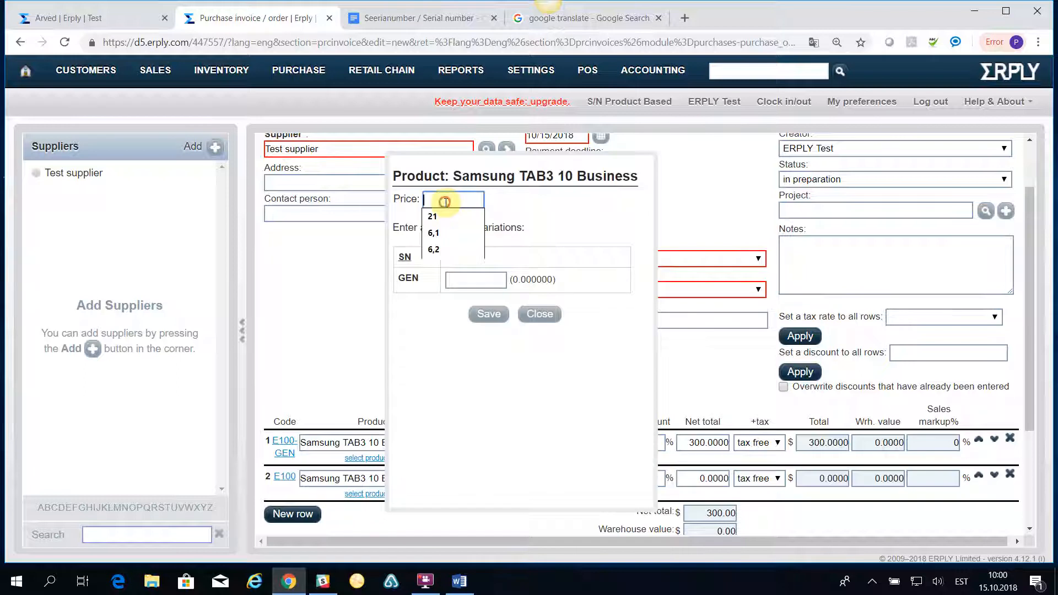
{"action": "type", "text": "300"}
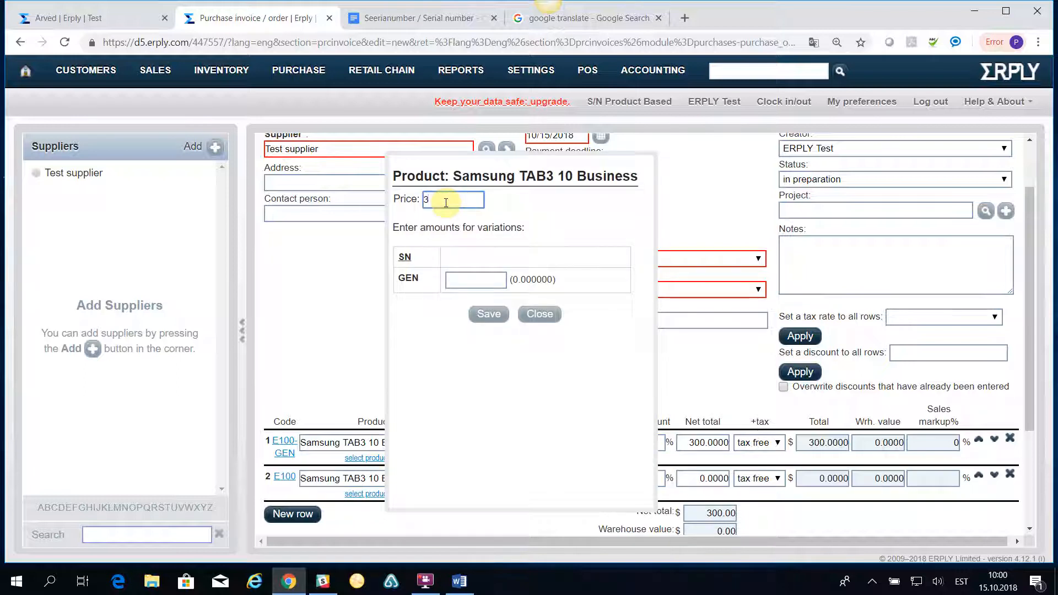
{"action": "left_click", "coordinate": [463, 281]}
{"action": "type", "text": "1"}
{"action": "left_click", "coordinate": [488, 315]}
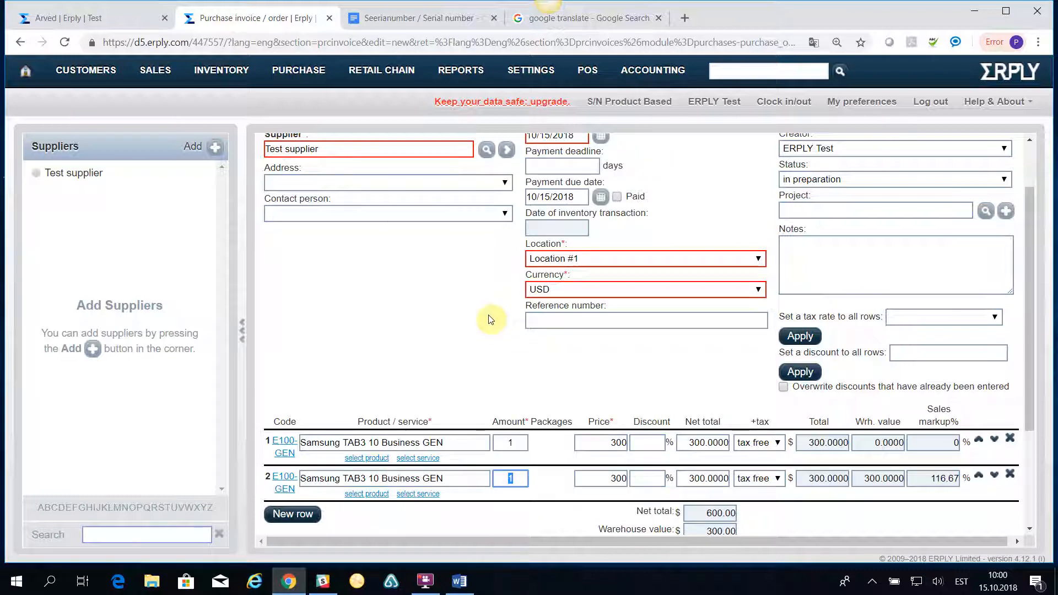
{"action": "scroll", "coordinate": [480, 314], "scroll_direction": "up", "scroll_amount": 2}
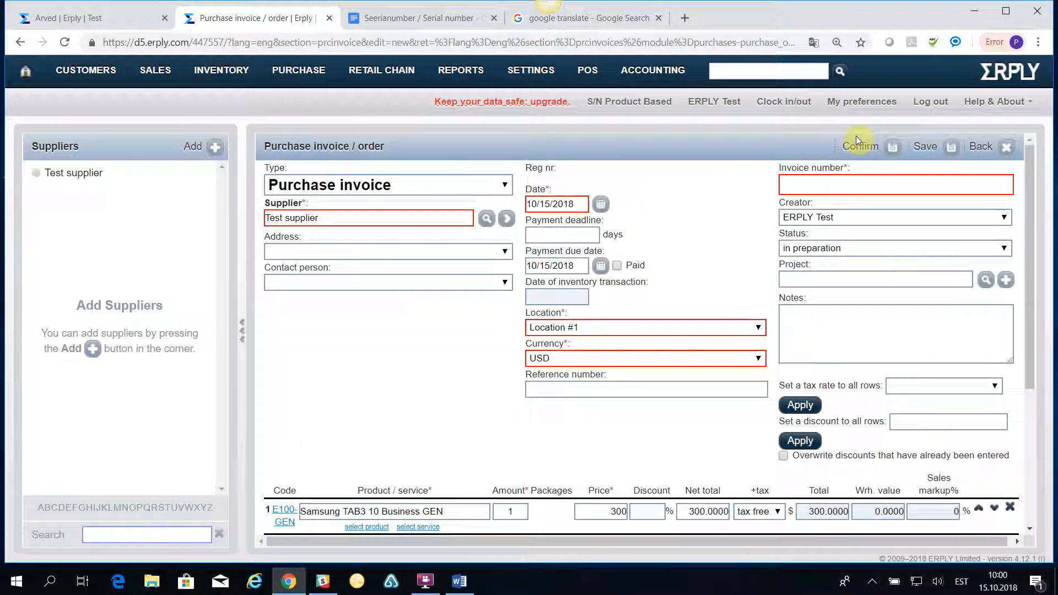
Change the document type to Purchase order and confirm it as order number 11.
{"action": "left_click", "coordinate": [362, 186]}
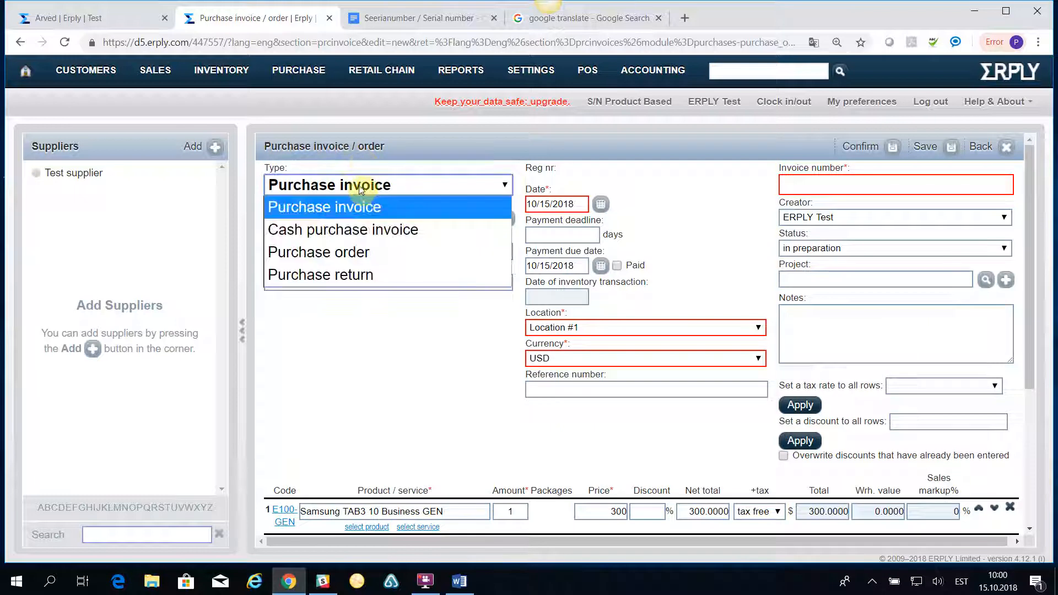
{"action": "left_click", "coordinate": [320, 252]}
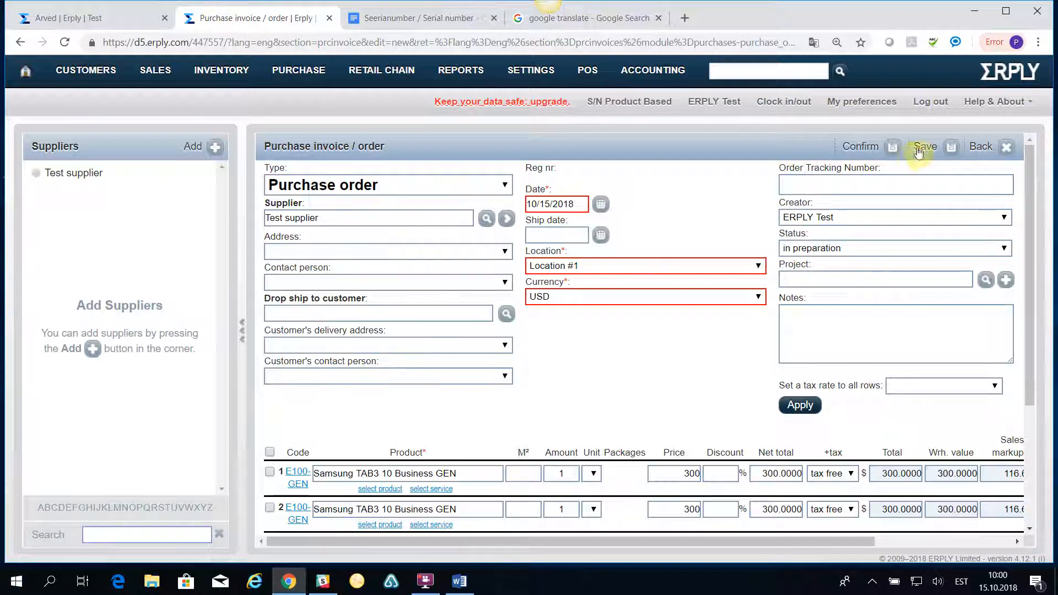
{"action": "left_click", "coordinate": [893, 147]}
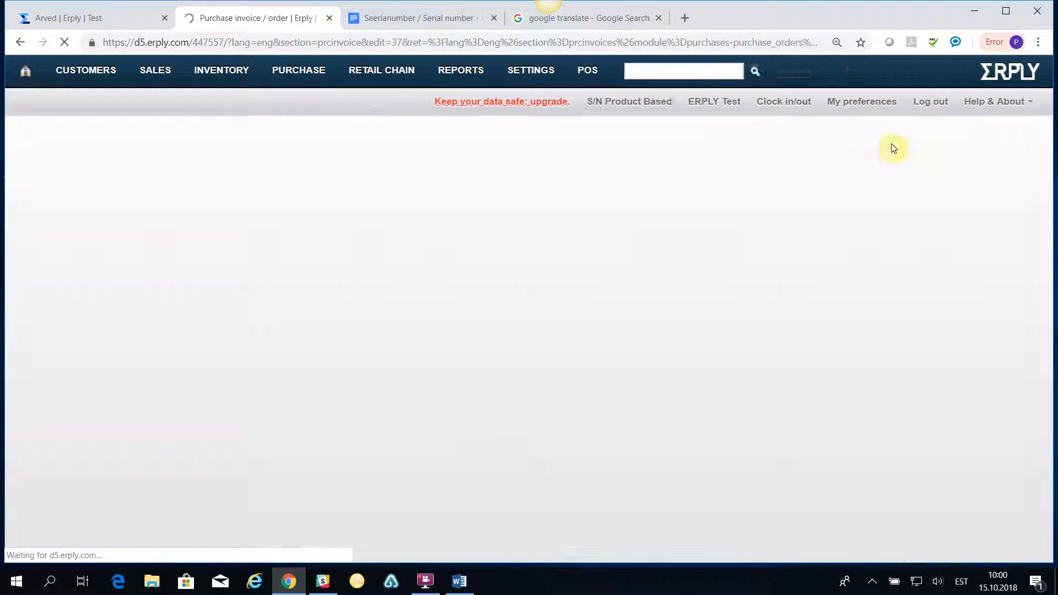
{"action": "scroll", "coordinate": [534, 290], "scroll_direction": "down", "scroll_amount": 3}
{"action": "scroll", "coordinate": [537, 295], "scroll_direction": "up", "scroll_amount": 3}
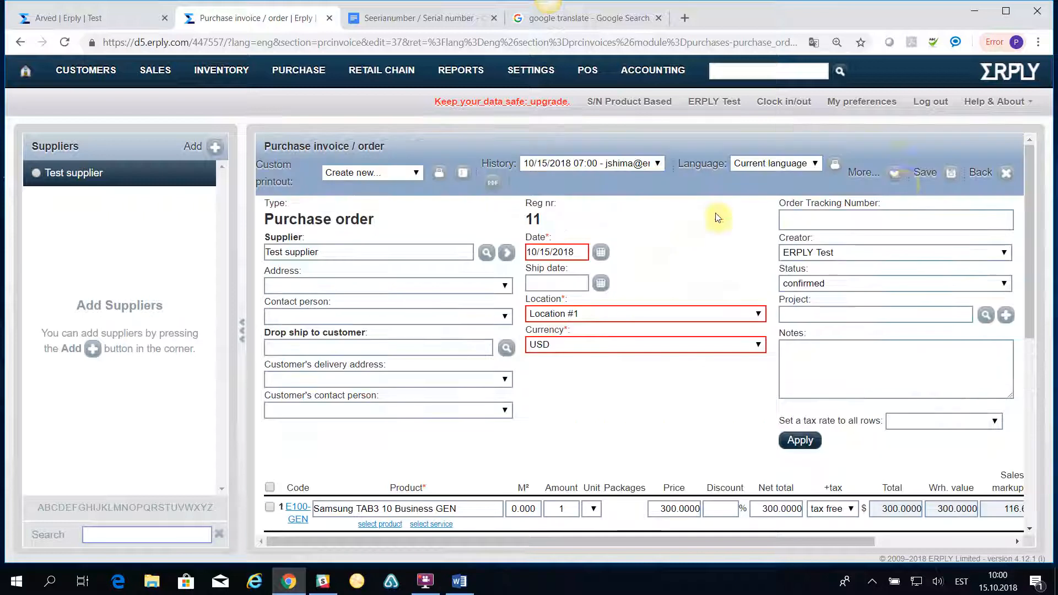
{"action": "left_click", "coordinate": [895, 173]}
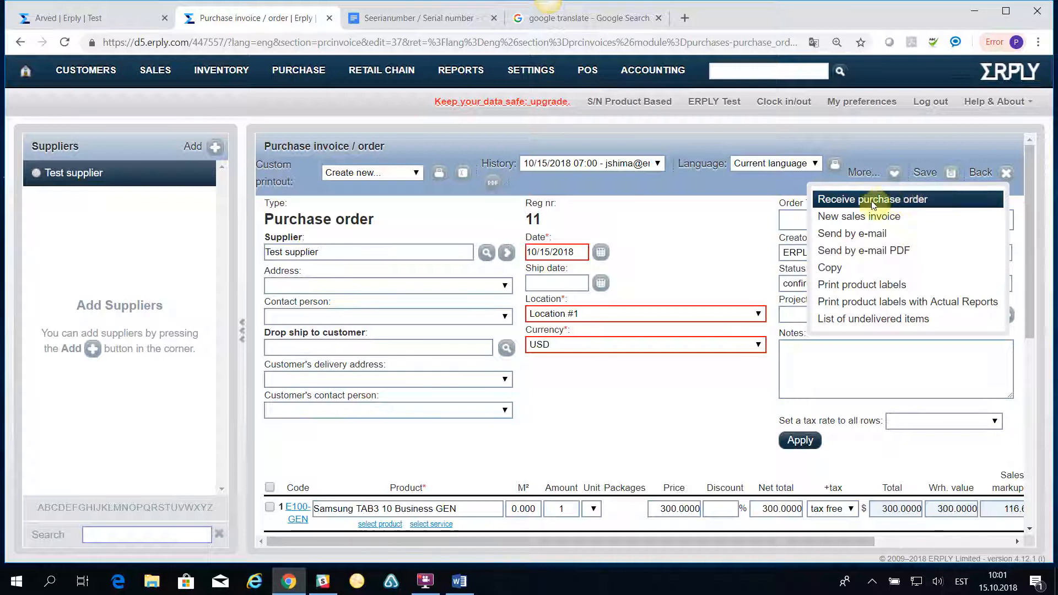
{"action": "left_click", "coordinate": [912, 198]}
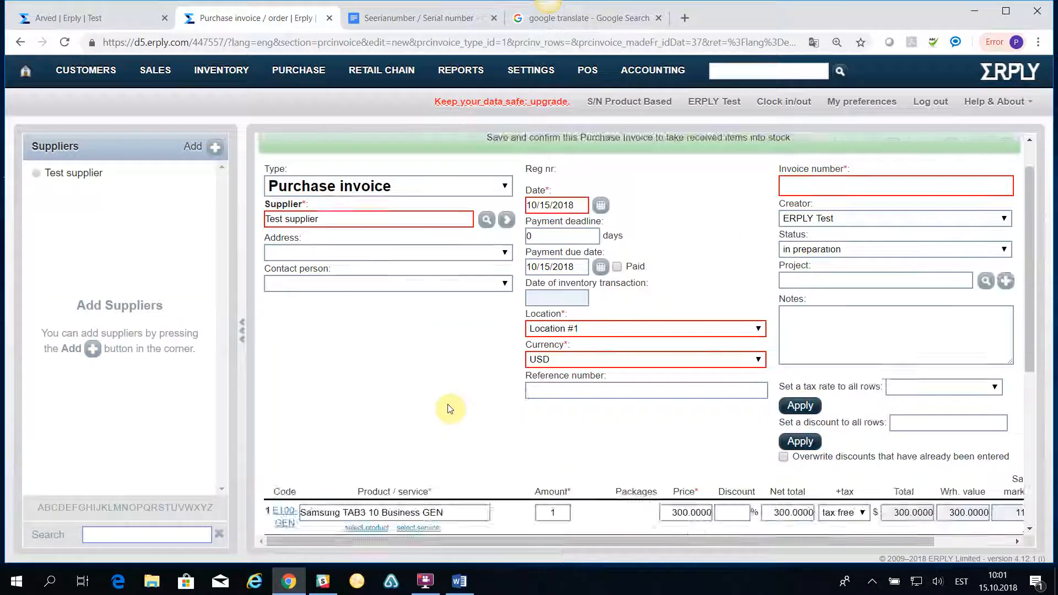
{"action": "scroll", "coordinate": [449, 409], "scroll_direction": "down", "scroll_amount": 3}
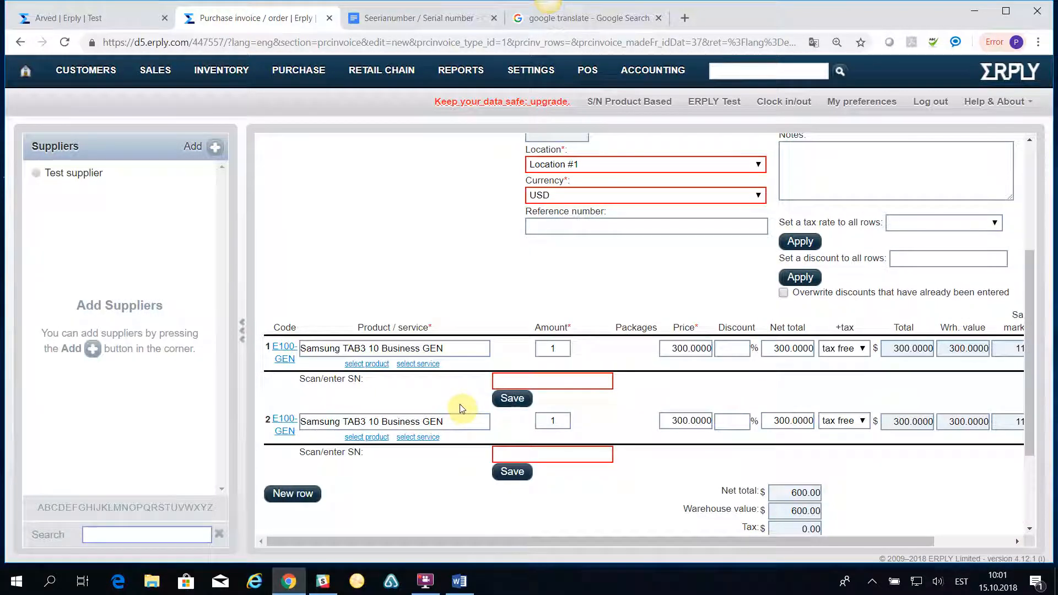
{"action": "left_click", "coordinate": [509, 382]}
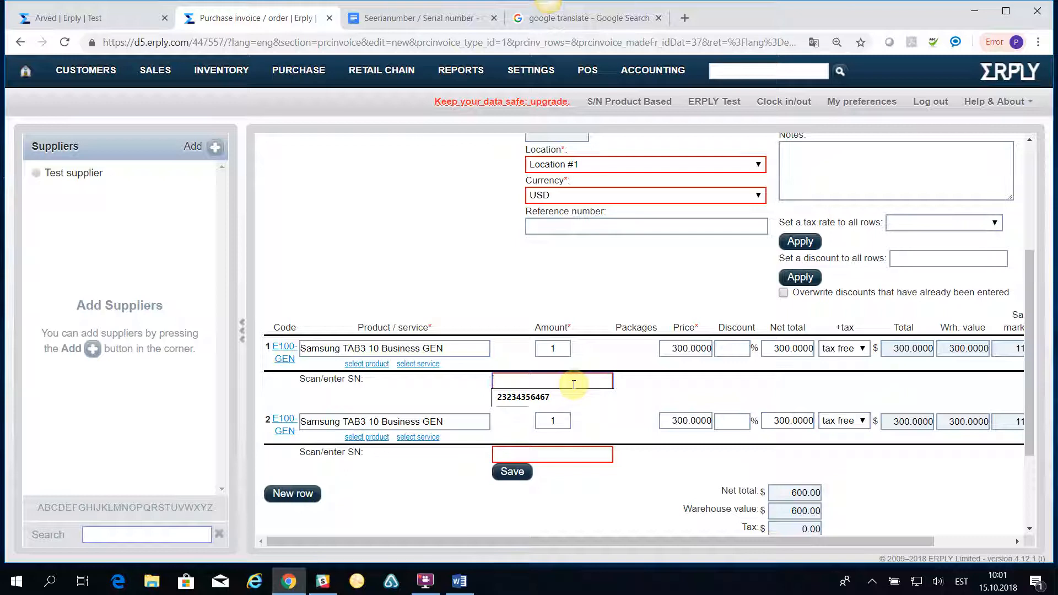
{"action": "type", "text": "12345678"}
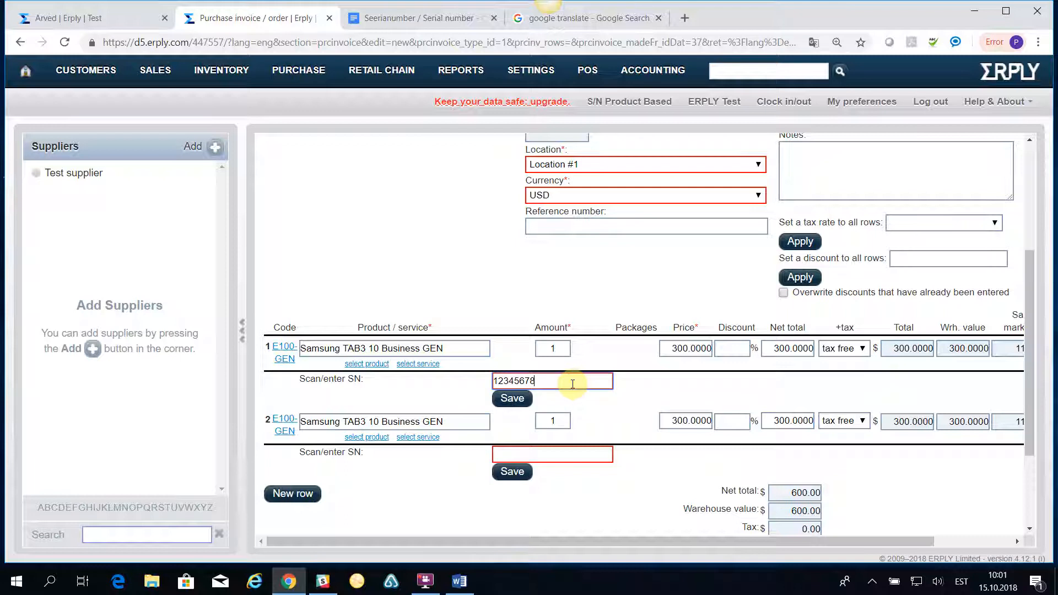
{"action": "left_click", "coordinate": [605, 512]}
{"action": "left_click", "coordinate": [513, 396]}
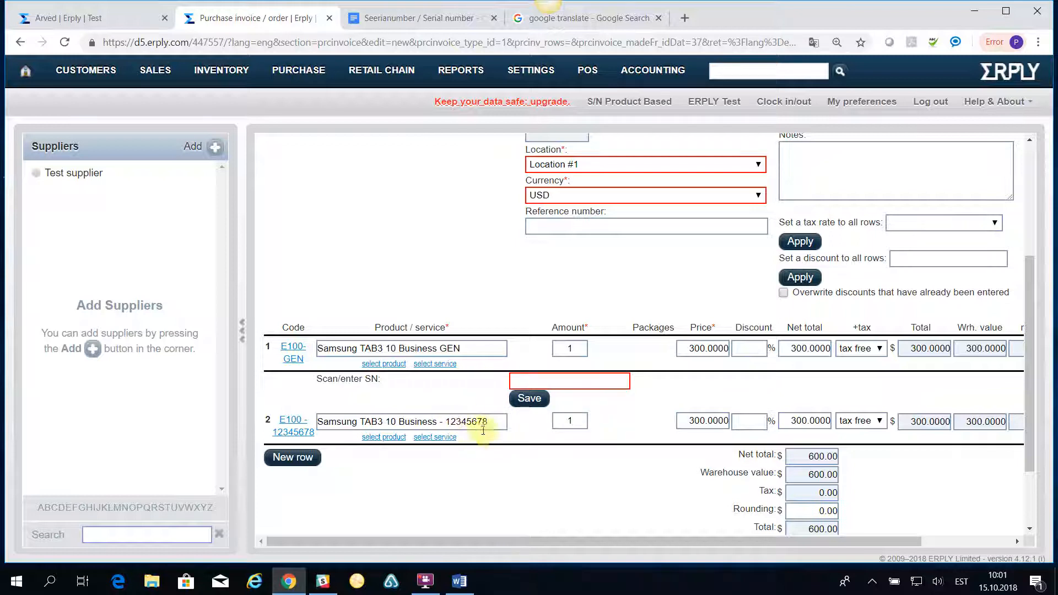
{"action": "left_click", "coordinate": [531, 378]}
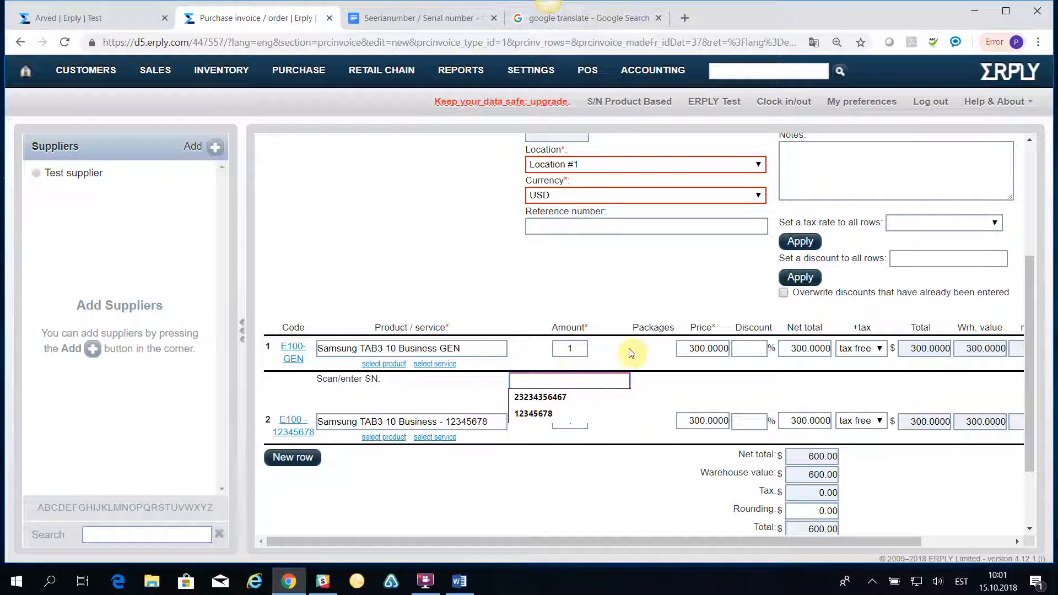
{"action": "type", "text": "2238767543"}
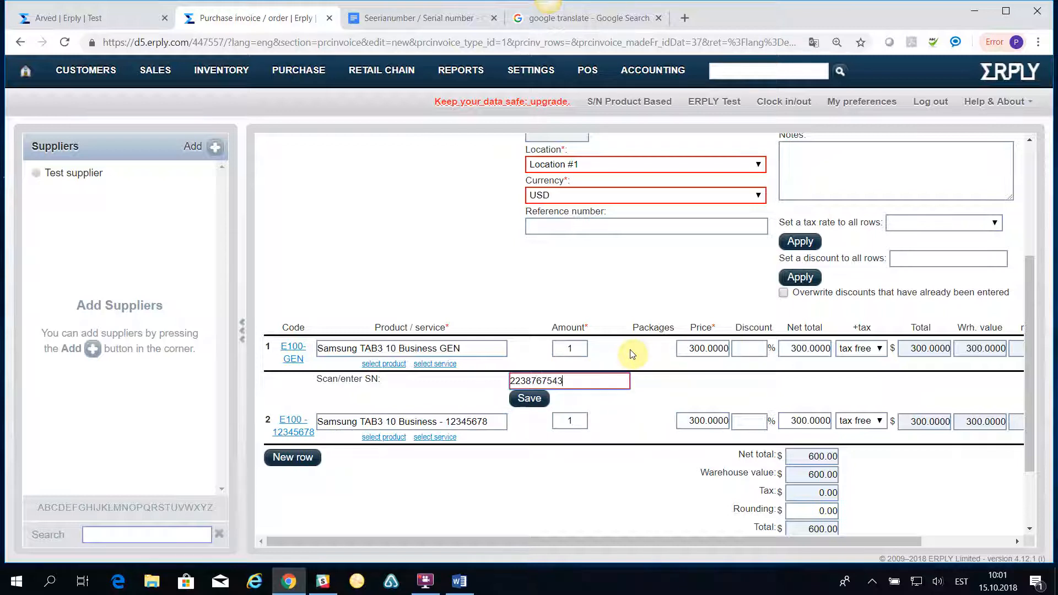
{"action": "left_click", "coordinate": [534, 401]}
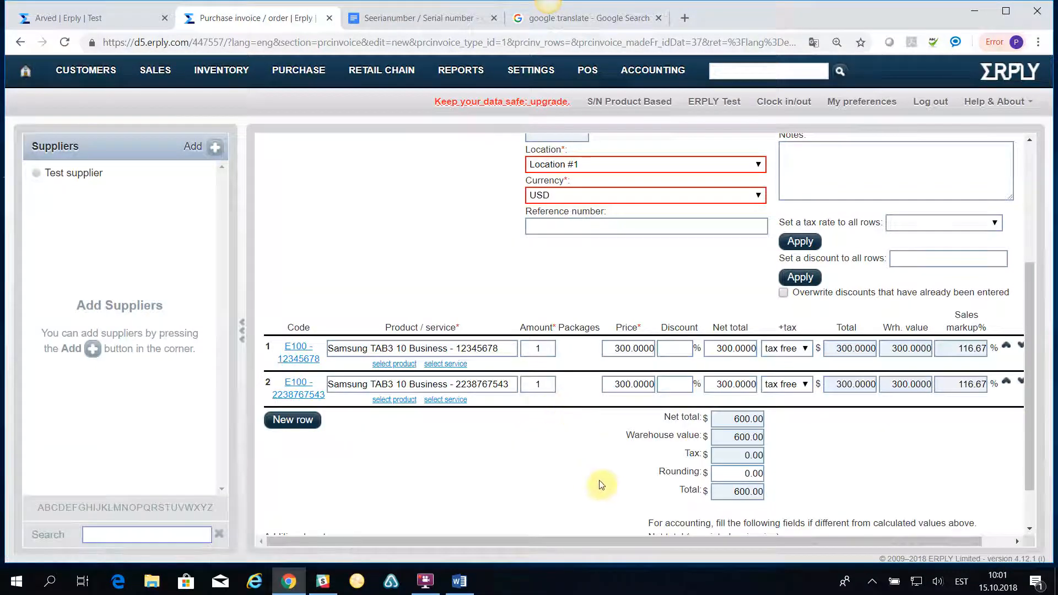
{"action": "scroll", "coordinate": [595, 485], "scroll_direction": "up", "scroll_amount": 4}
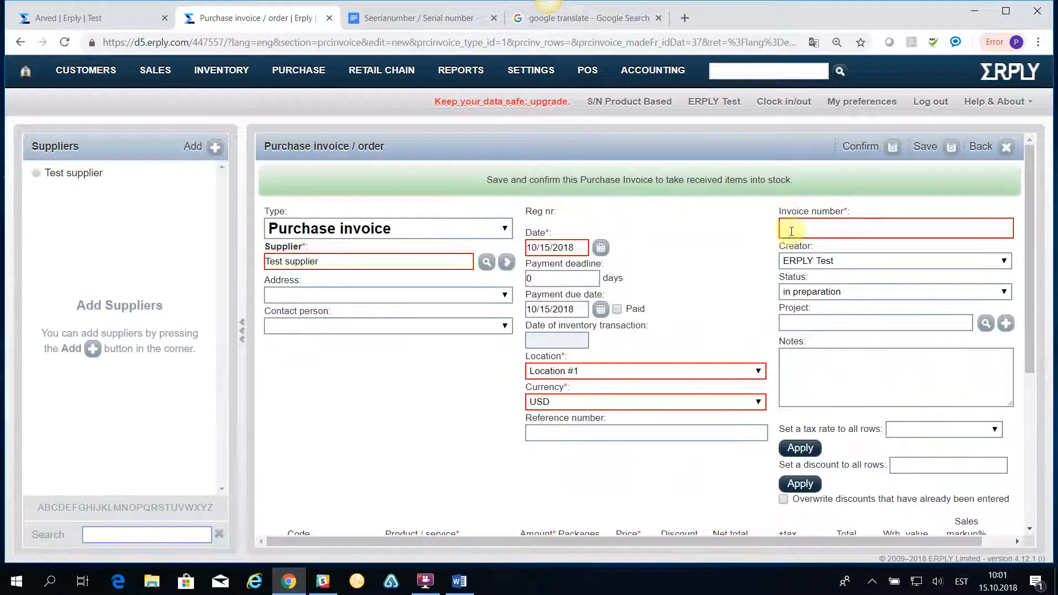
Fill in the supplier's invoice number on the purchase invoice.
{"action": "left_click", "coordinate": [791, 231]}
{"action": "type", "text": "123456"}
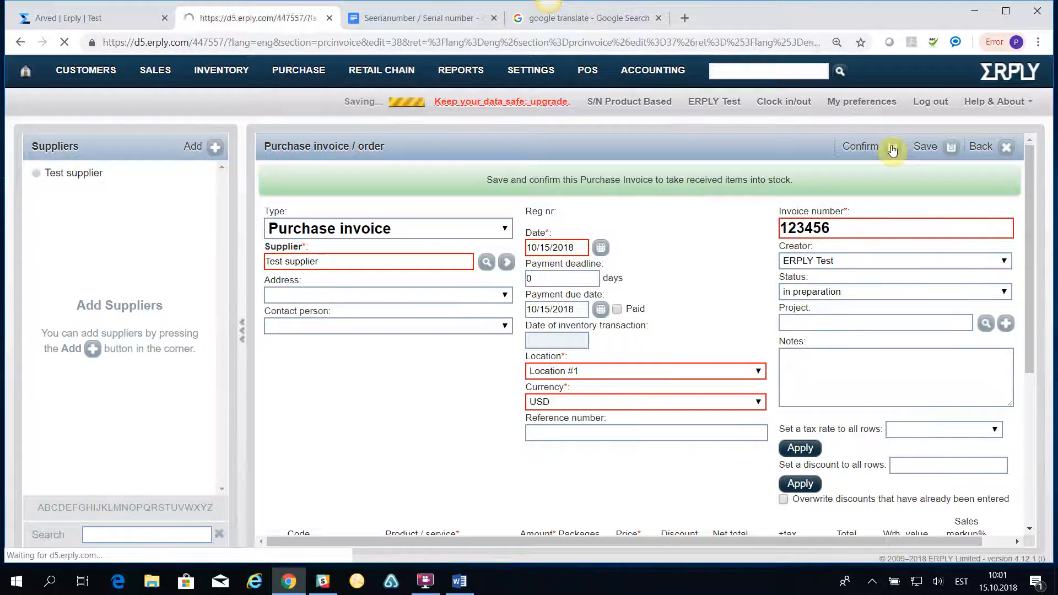
{"action": "scroll", "coordinate": [445, 444], "scroll_direction": "down", "scroll_amount": 4}
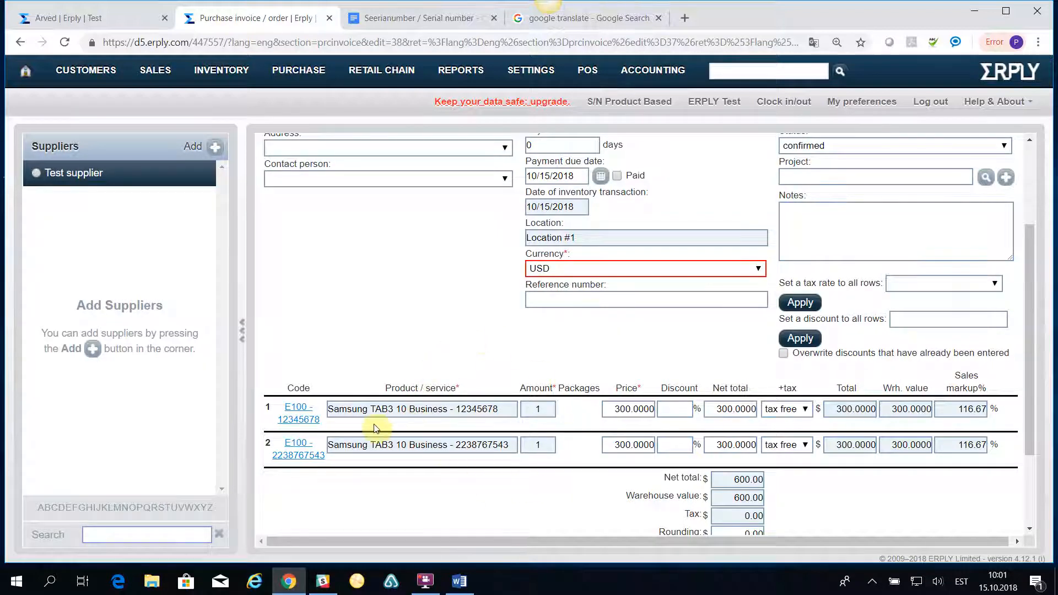
Inspect the serial 12345678 product record, checking the serial in its code and UPC, then close it.
{"action": "left_click", "coordinate": [298, 418]}
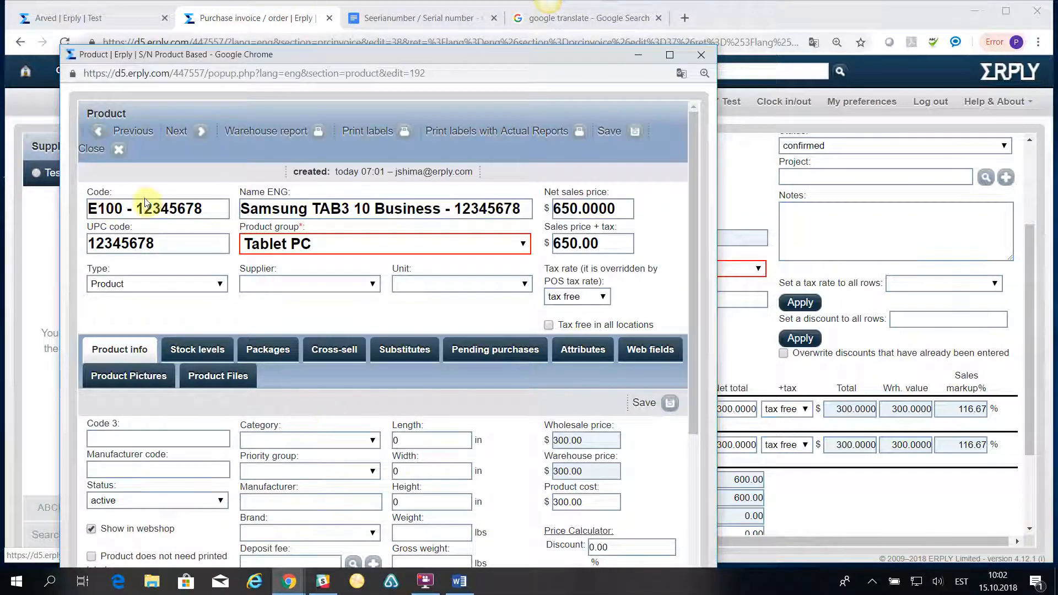
{"action": "left_click_drag", "start_coordinate": [141, 203], "coordinate": [182, 219]}
{"action": "left_click", "coordinate": [170, 245]}
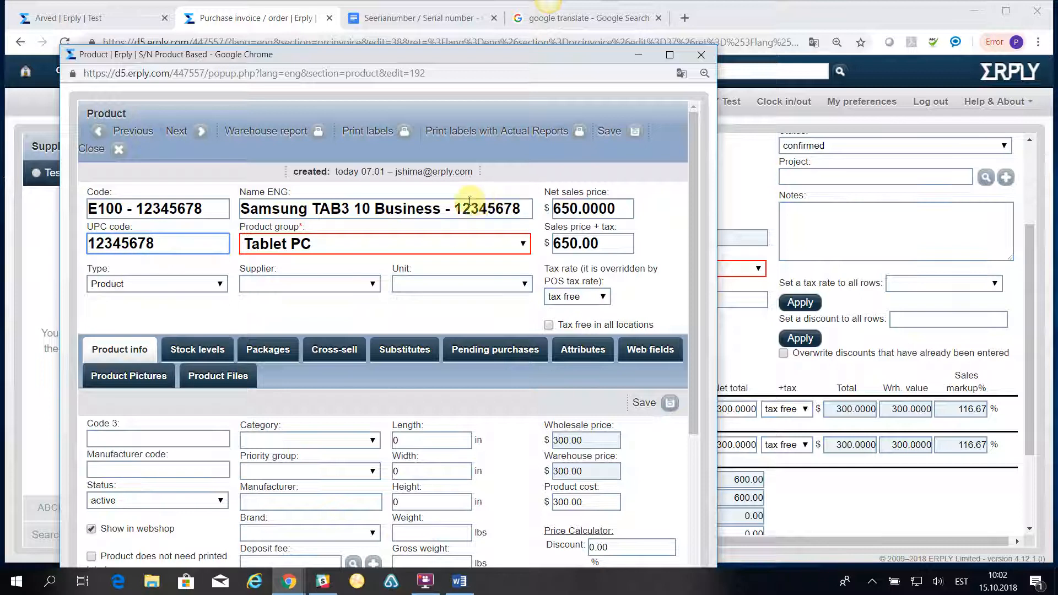
{"action": "scroll", "coordinate": [410, 300], "scroll_direction": "down", "scroll_amount": 4}
{"action": "scroll", "coordinate": [410, 306], "scroll_direction": "up", "scroll_amount": 4}
{"action": "left_click", "coordinate": [701, 55]}
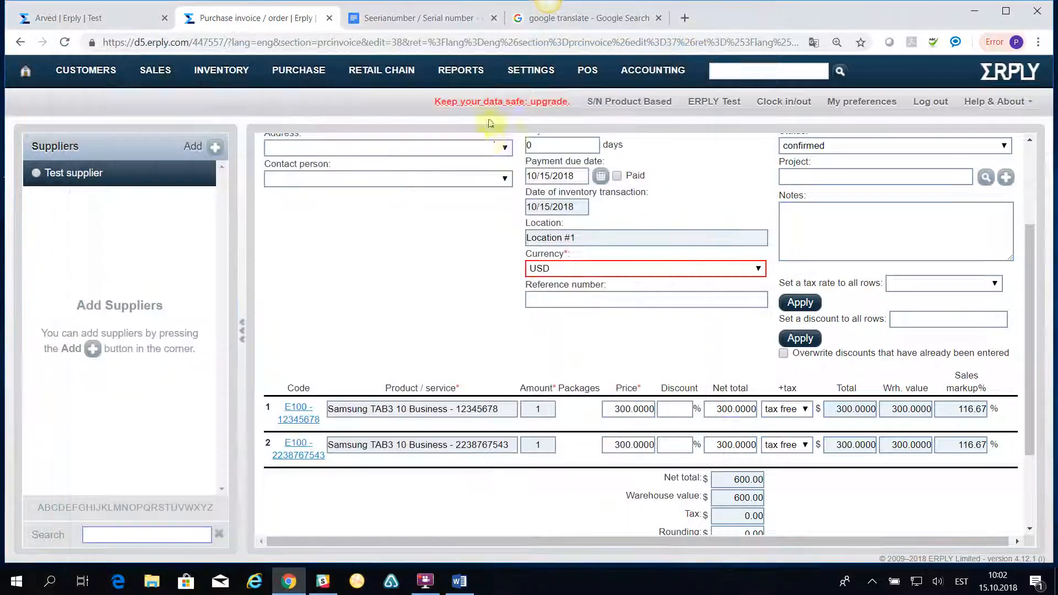
{"action": "scroll", "coordinate": [304, 375], "scroll_direction": "up", "scroll_amount": 3}
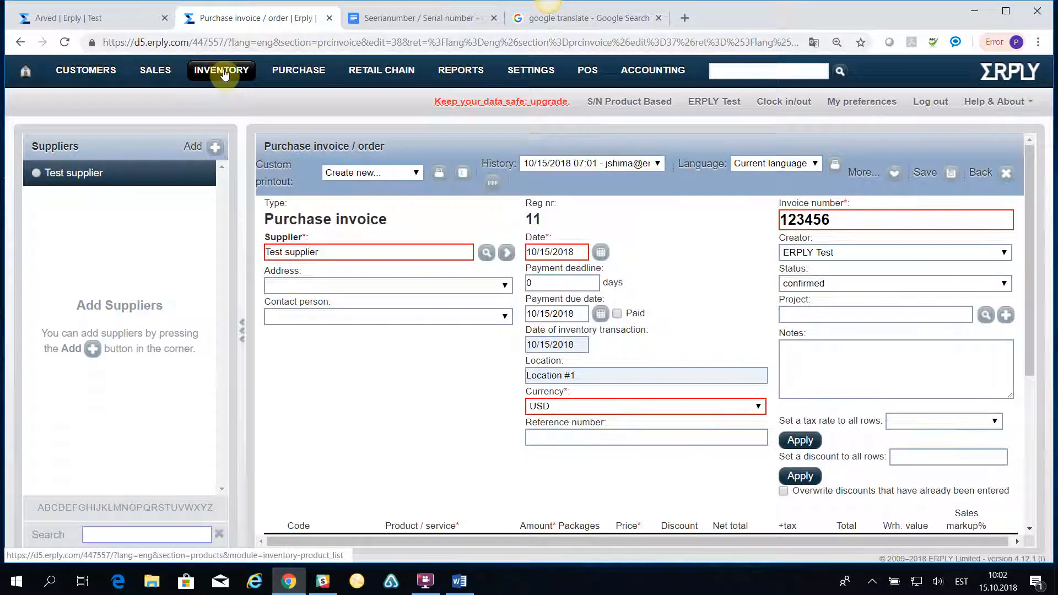
{"action": "mouse_move", "coordinate": [223, 74]}
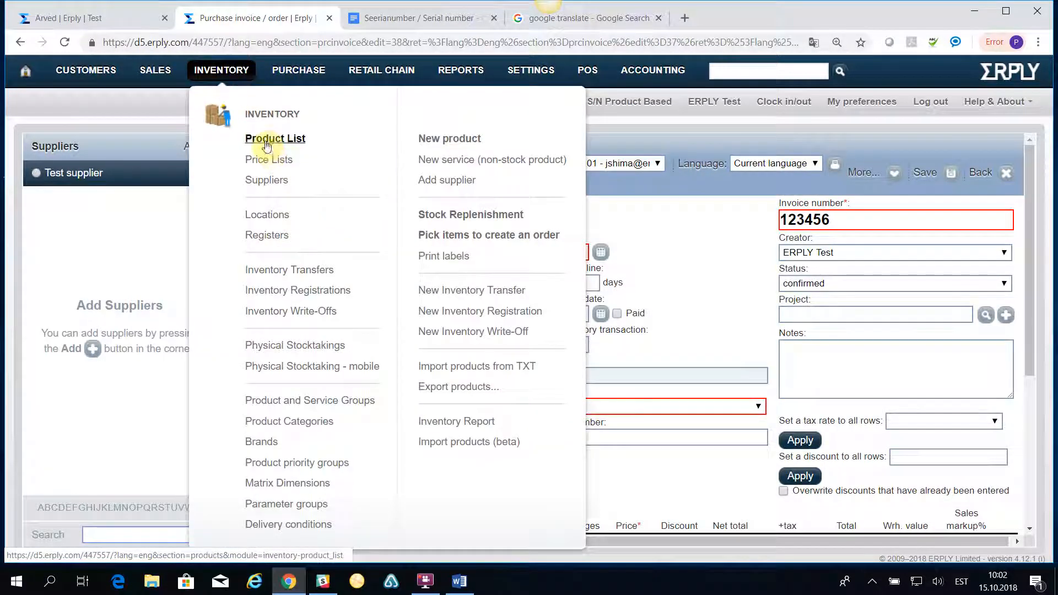
{"action": "left_click", "coordinate": [264, 140]}
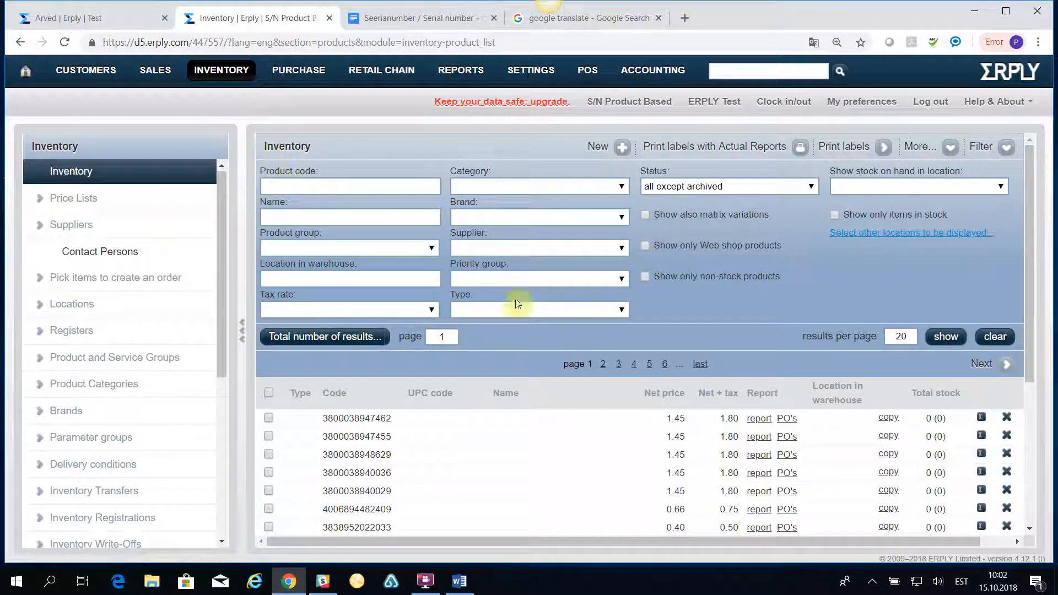
{"action": "left_click", "coordinate": [406, 249]}
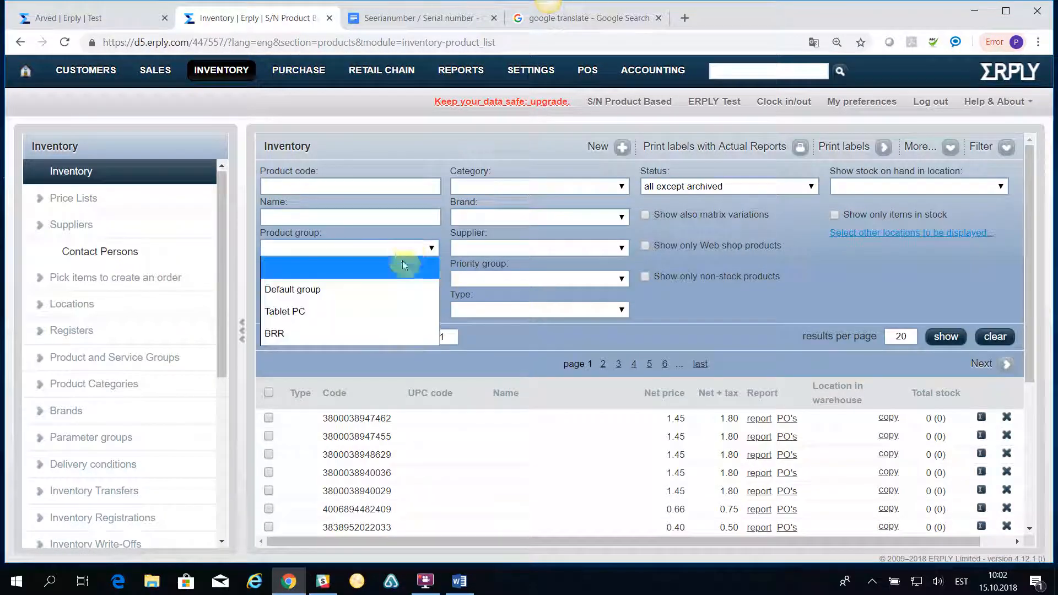
{"action": "left_click", "coordinate": [399, 307]}
{"action": "left_click", "coordinate": [945, 337]}
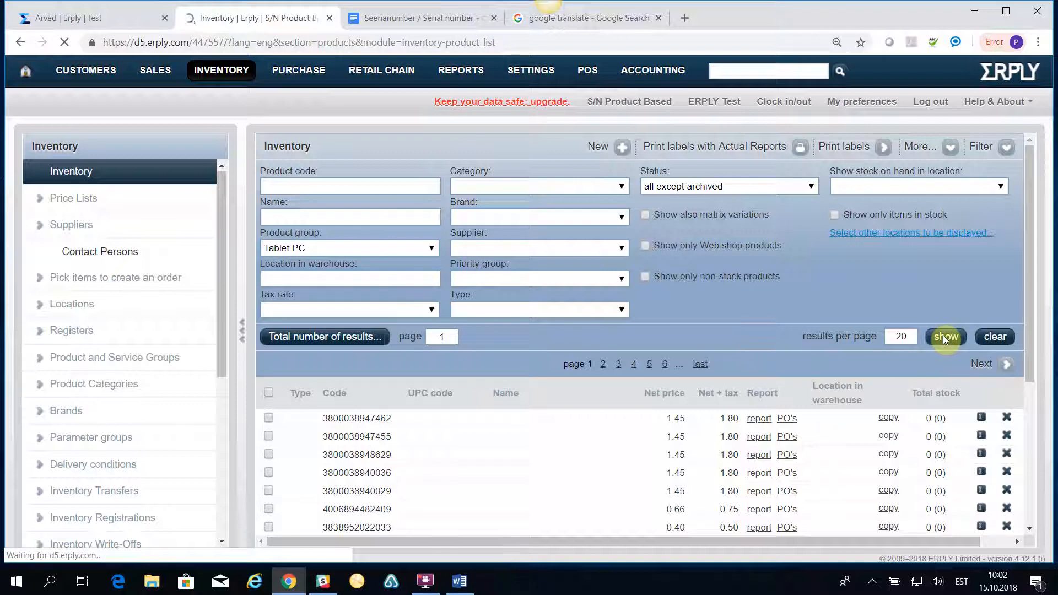
{"action": "left_click", "coordinate": [298, 414]}
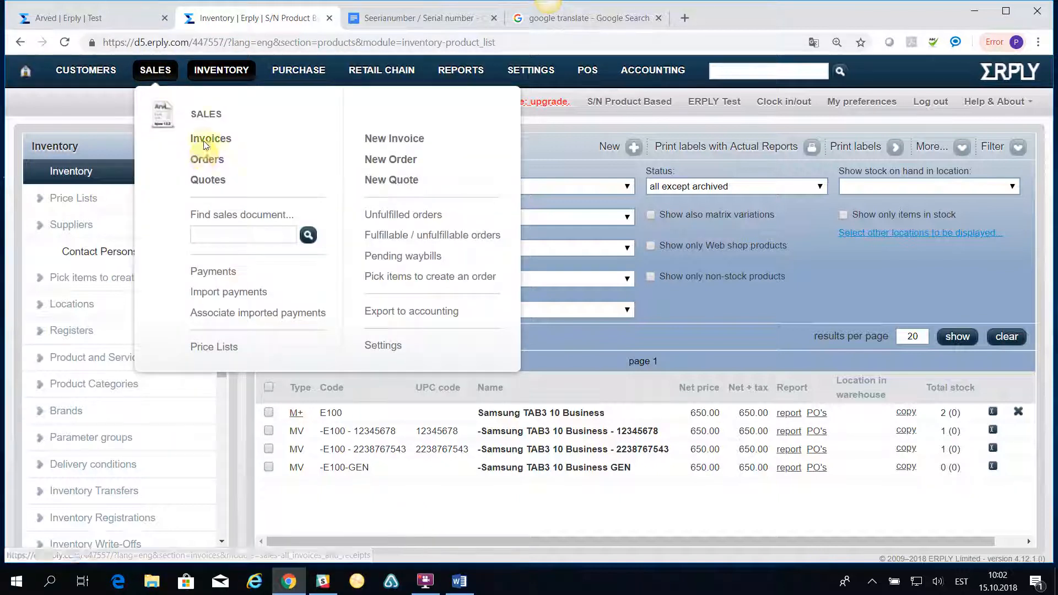
Start a new Invoice-Waybill with Intral AS as the customer.
{"action": "left_click", "coordinate": [205, 141]}
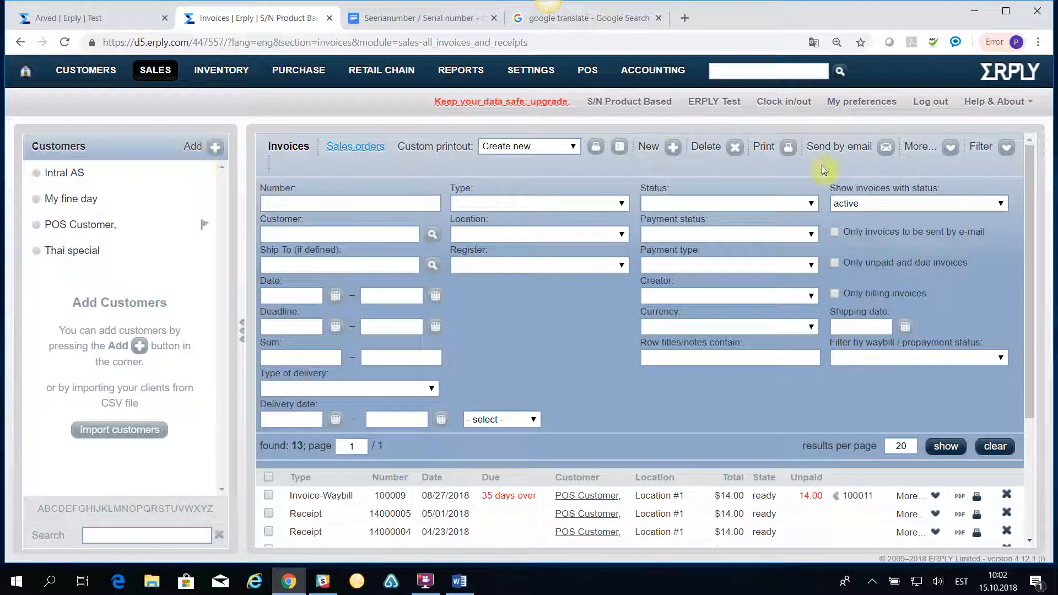
{"action": "left_click", "coordinate": [675, 150]}
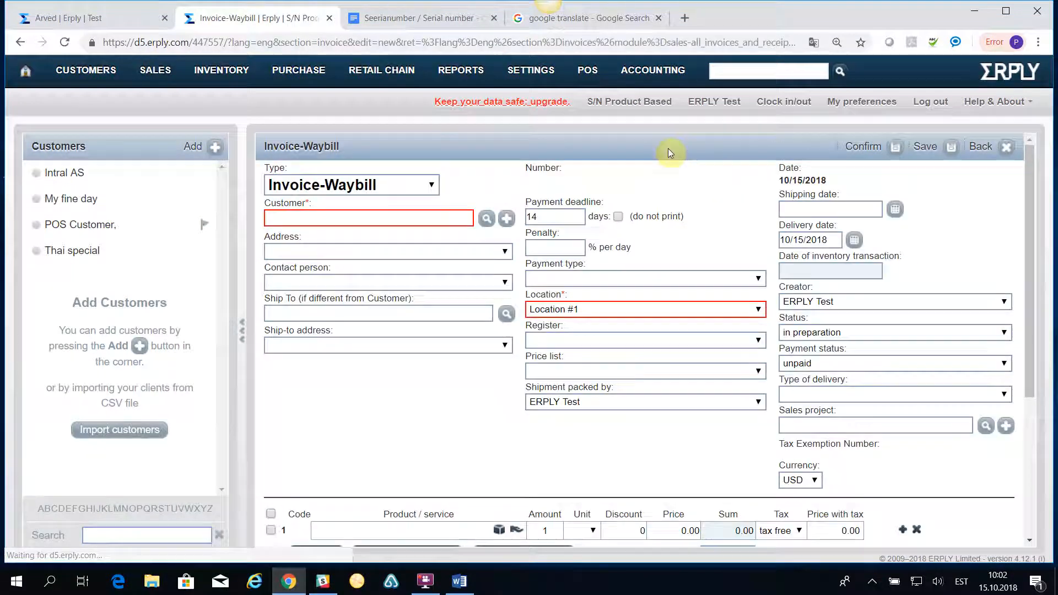
{"action": "left_click", "coordinate": [487, 220]}
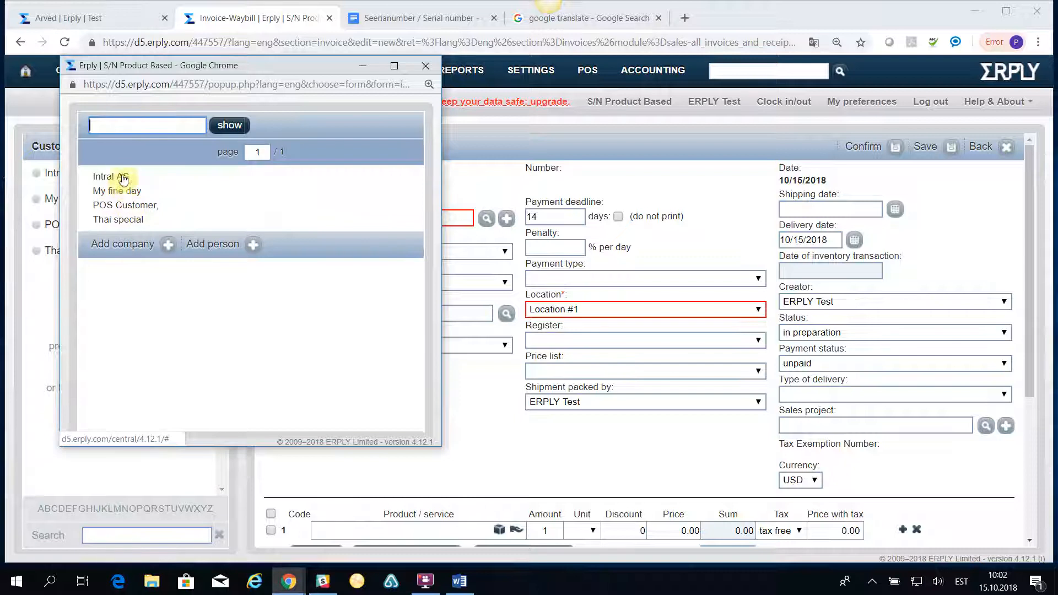
{"action": "left_click", "coordinate": [111, 182]}
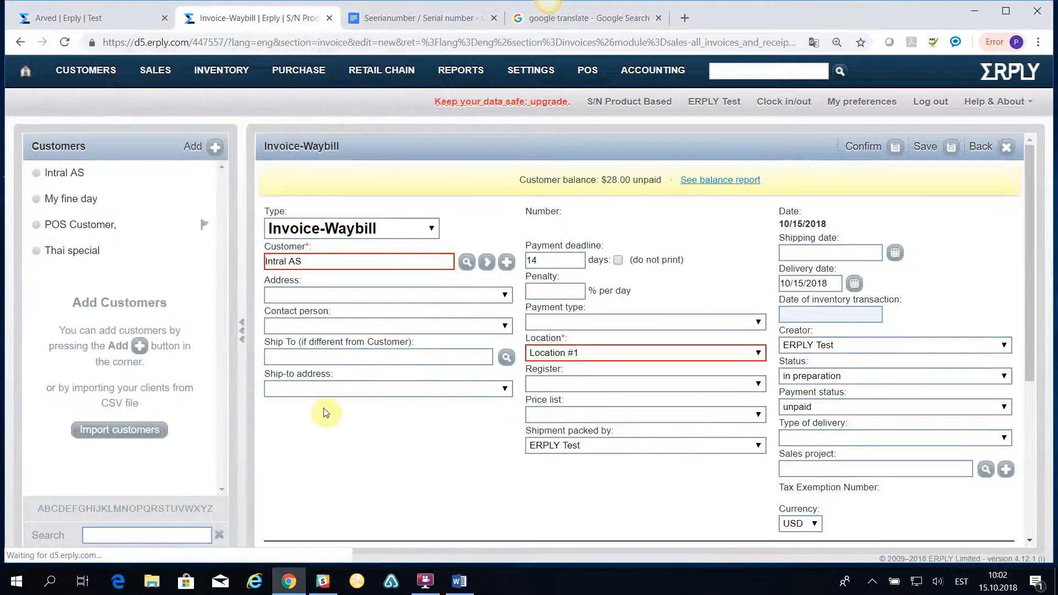
{"action": "scroll", "coordinate": [330, 420], "scroll_direction": "down", "scroll_amount": 2}
Add Samsung TAB3 10 Business (E100) as one GEN unit priced 650.
{"action": "left_click", "coordinate": [345, 435]}
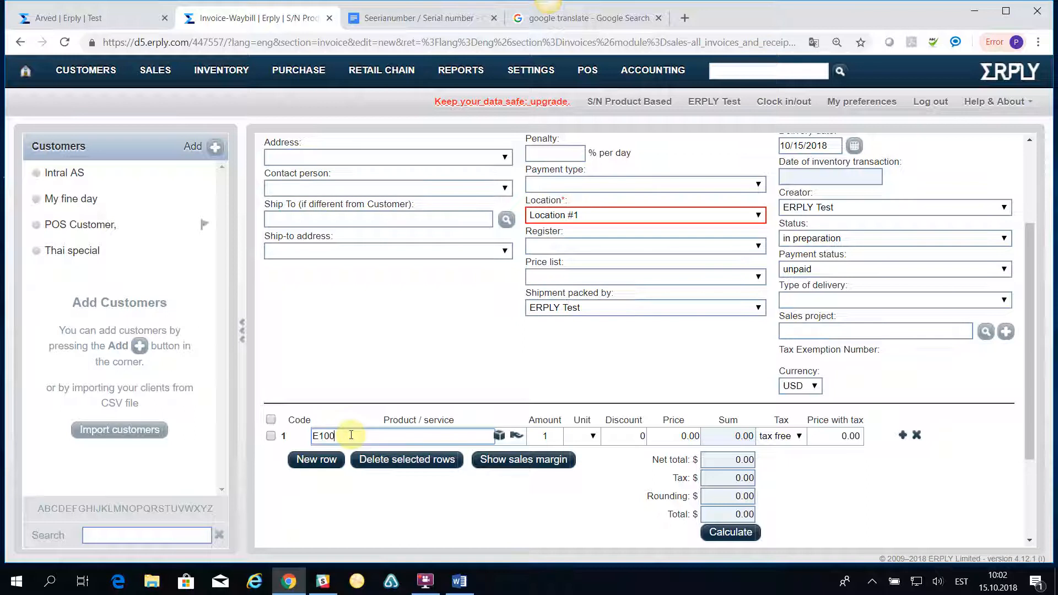
{"action": "type", "text": "E100"}
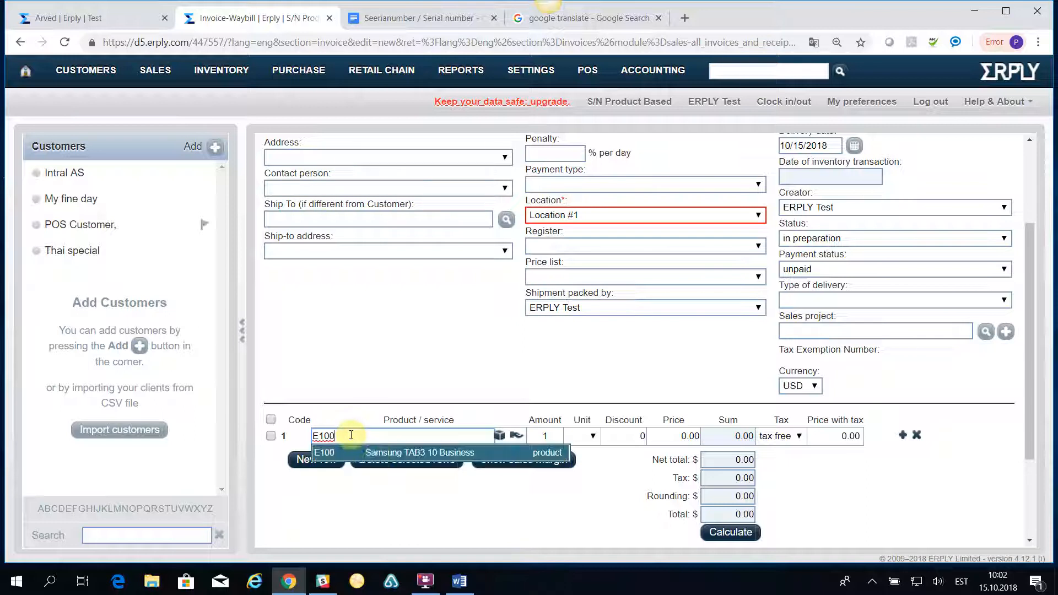
{"action": "left_click", "coordinate": [385, 458]}
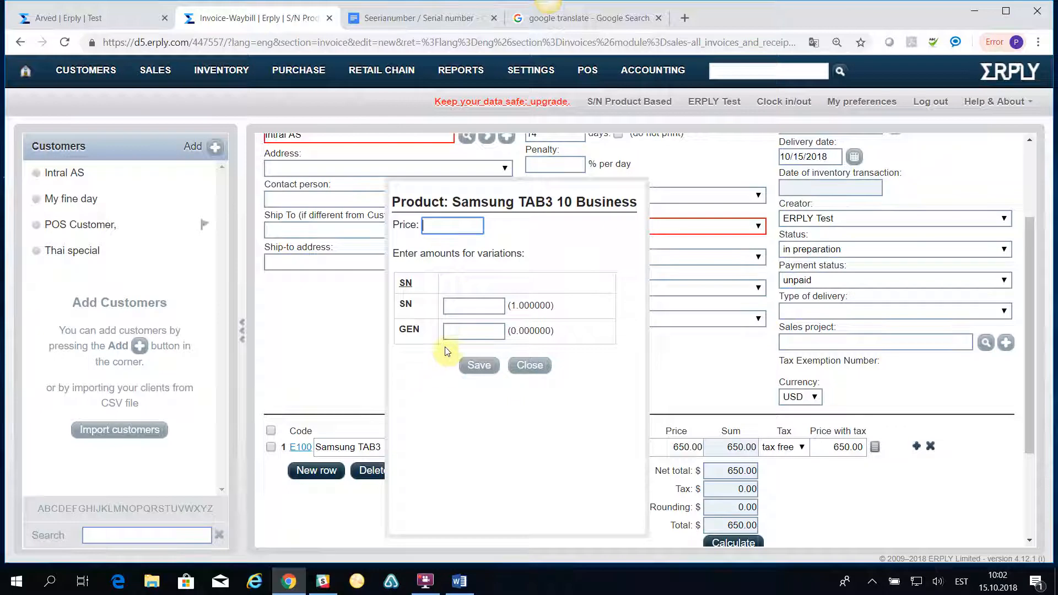
{"action": "left_click", "coordinate": [461, 305]}
{"action": "left_click", "coordinate": [451, 332]}
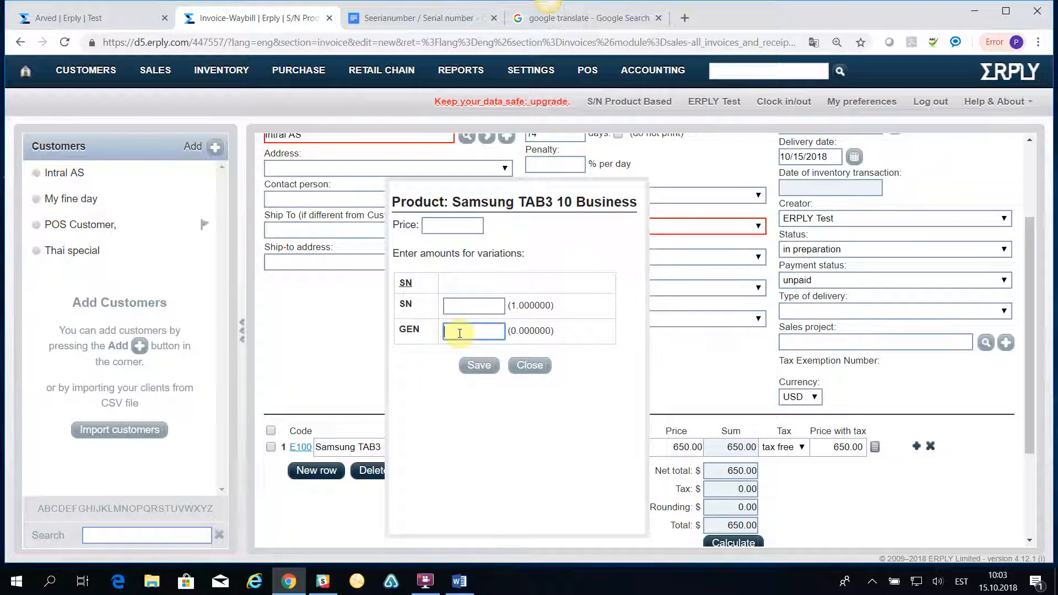
{"action": "left_click", "coordinate": [439, 224]}
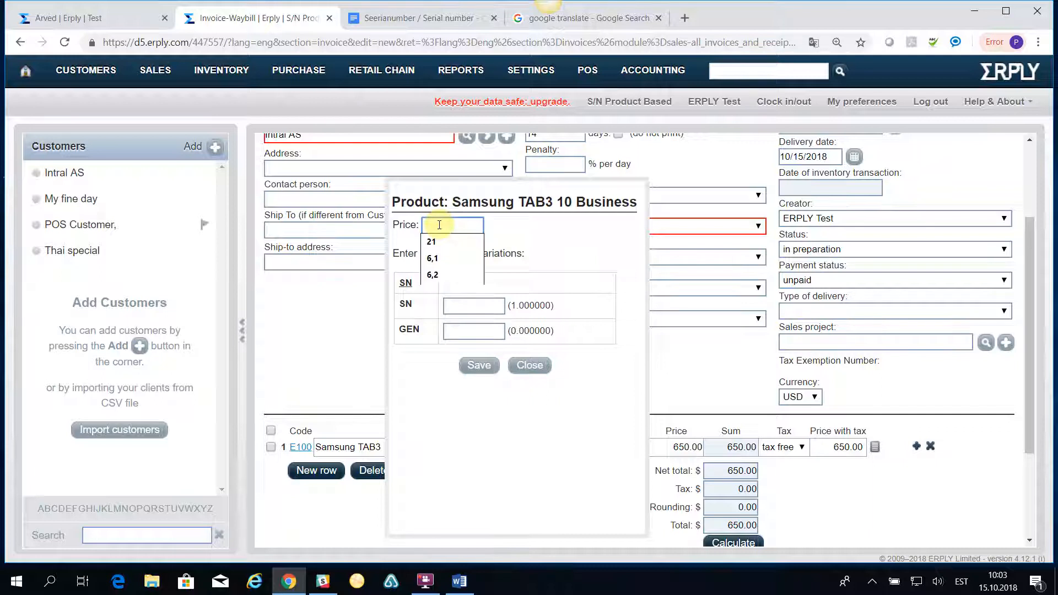
{"action": "type", "text": "65"}
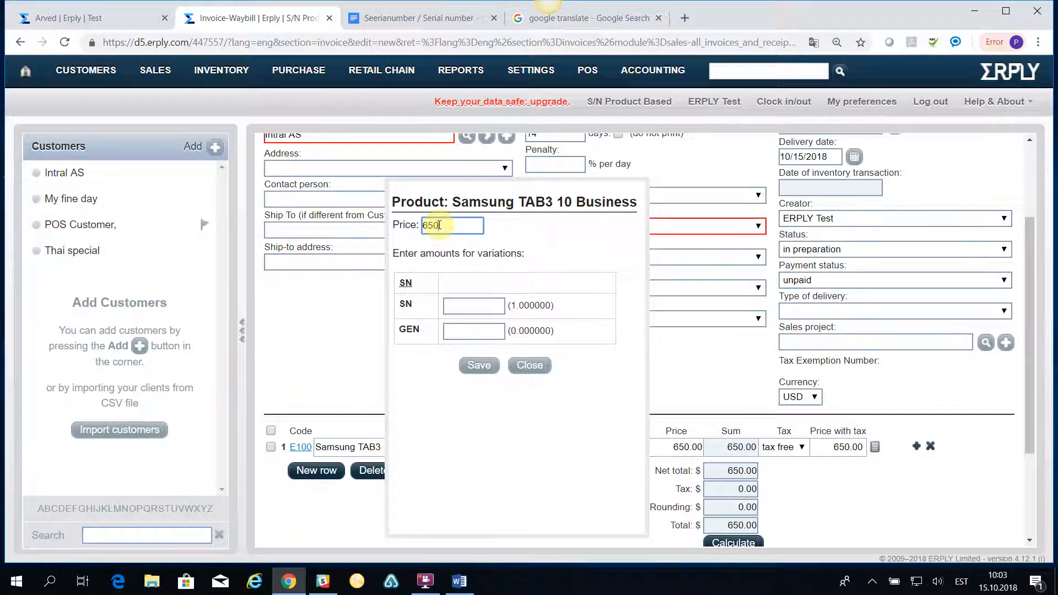
{"action": "type", "text": "0"}
{"action": "left_click", "coordinate": [462, 330]}
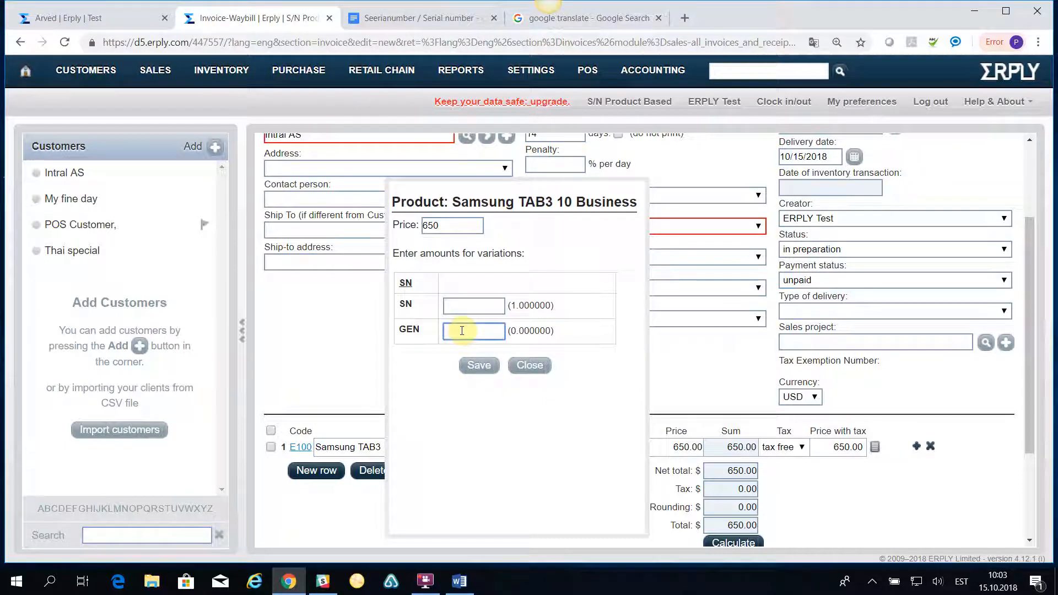
{"action": "type", "text": "1"}
{"action": "left_click", "coordinate": [479, 366]}
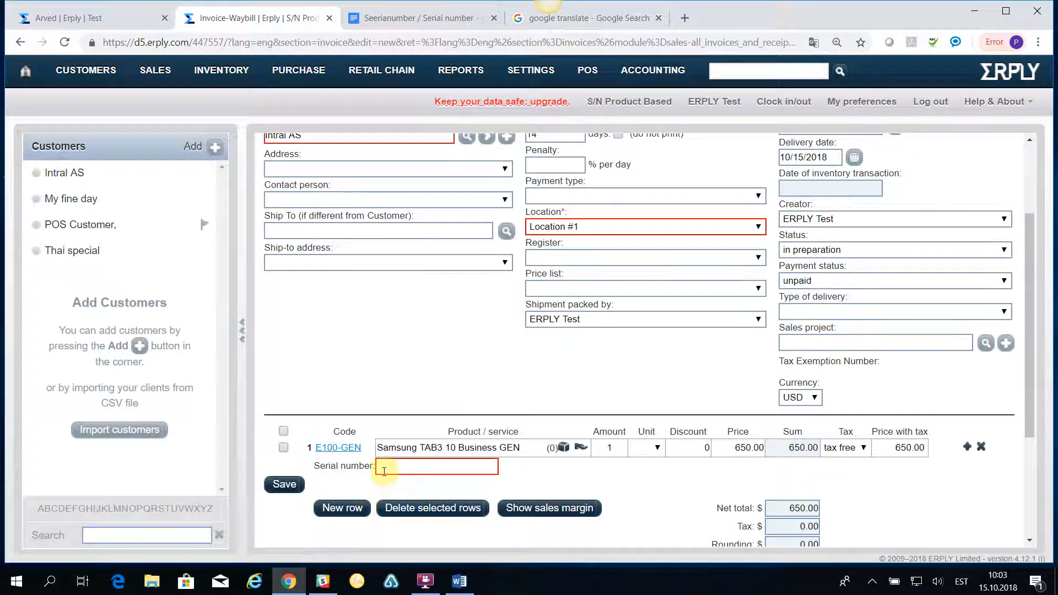
Assign serial number 12345678 to the tablet row and check the E100 - 12345678 product details.
{"action": "left_click", "coordinate": [394, 470]}
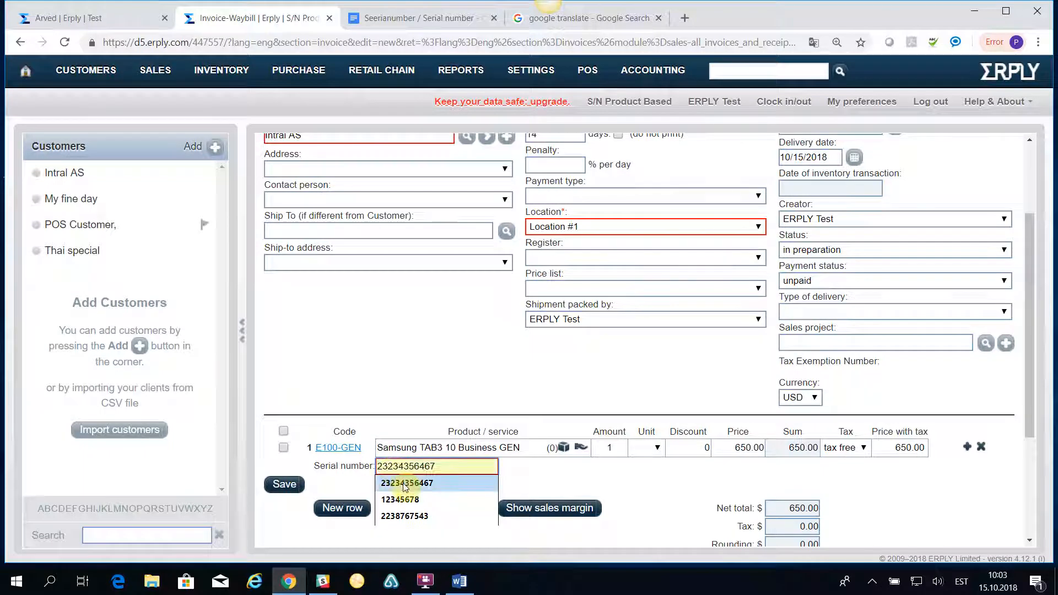
{"action": "left_click", "coordinate": [408, 499]}
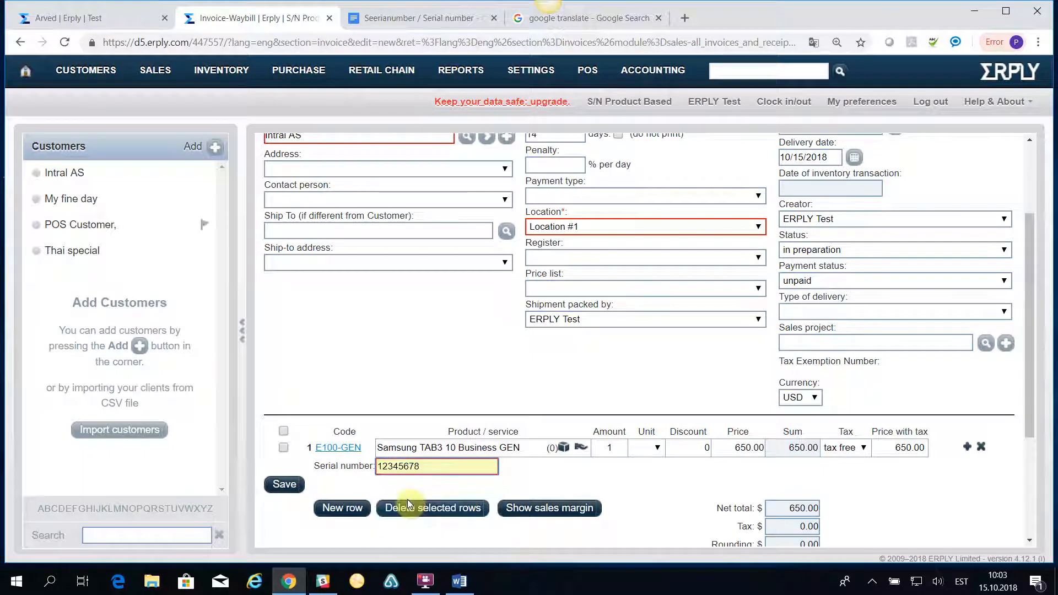
{"action": "left_click", "coordinate": [281, 484]}
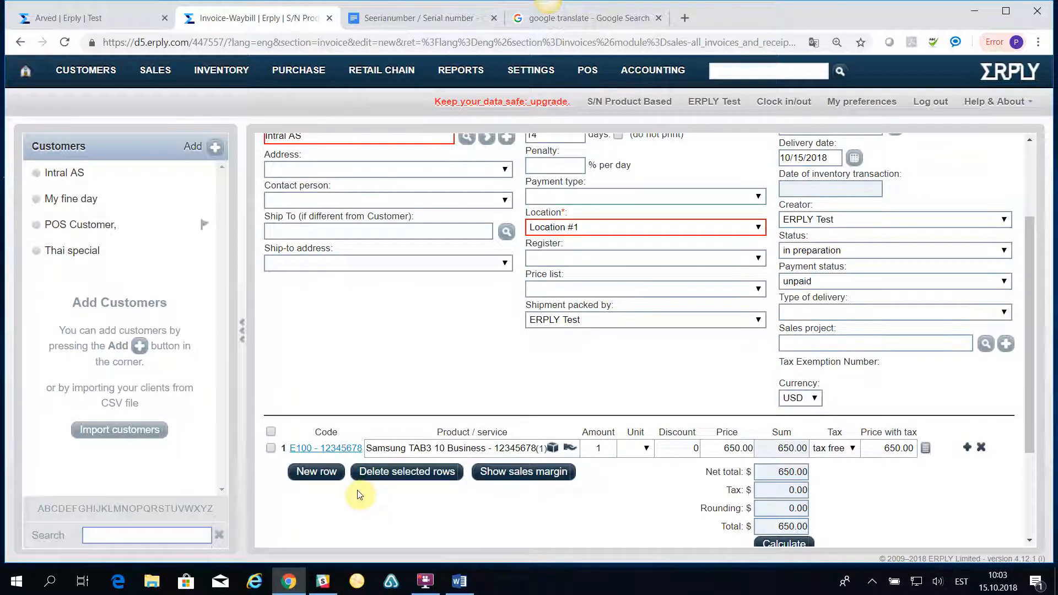
{"action": "left_click", "coordinate": [325, 448]}
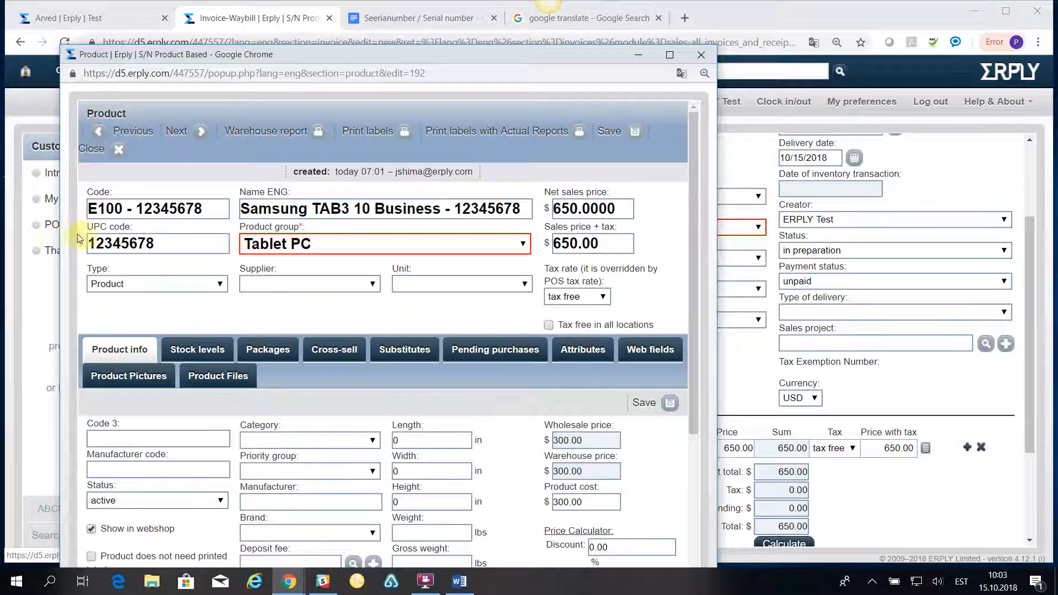
{"action": "left_click", "coordinate": [701, 54]}
Confirm the Invoice-Waybill, making it number 100010 with status ready.
{"action": "scroll", "coordinate": [399, 375], "scroll_direction": "up", "scroll_amount": 3}
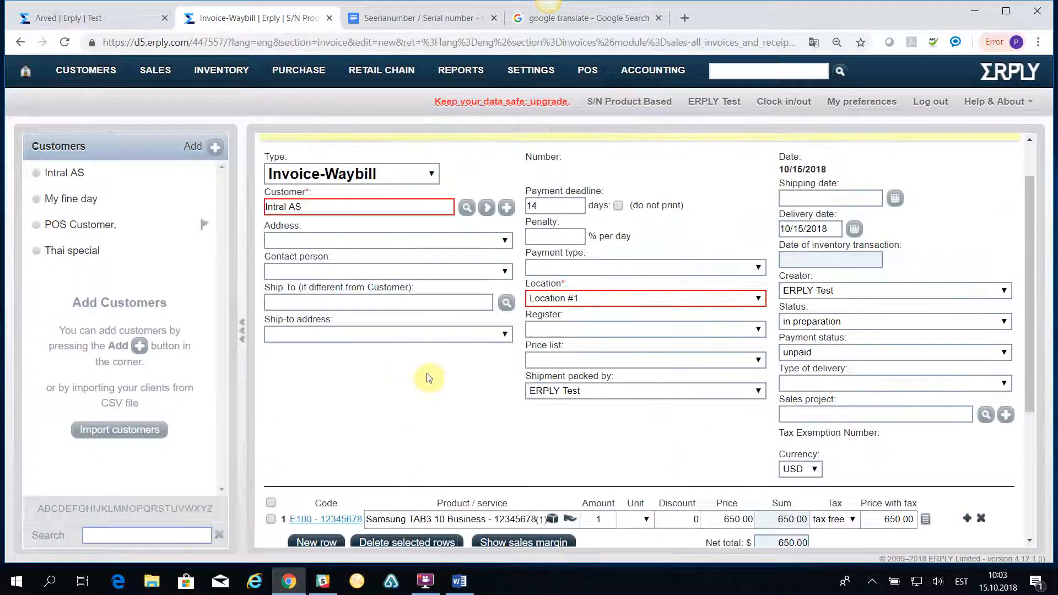
{"action": "left_click", "coordinate": [863, 147]}
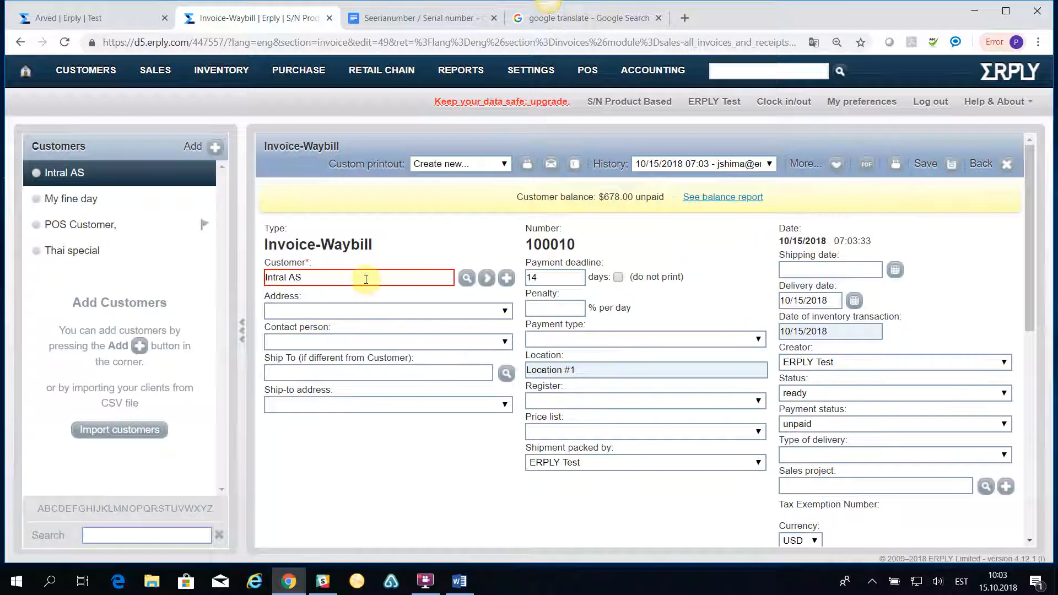
{"action": "scroll", "coordinate": [370, 446], "scroll_direction": "down", "scroll_amount": 3}
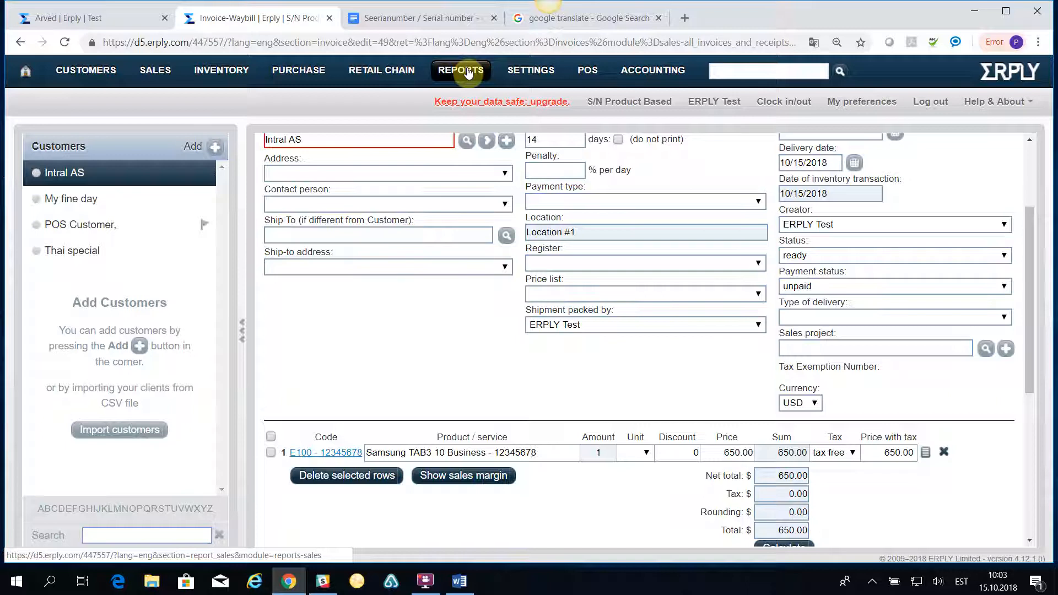
{"action": "left_click", "coordinate": [309, 453]}
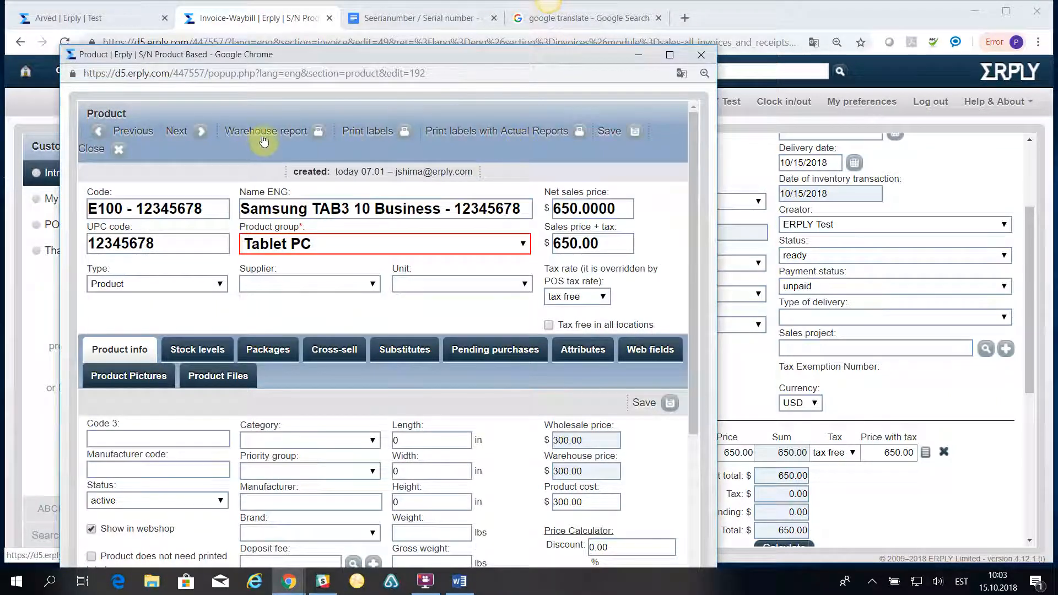
{"action": "left_click", "coordinate": [263, 130]}
{"action": "scroll", "coordinate": [204, 373], "scroll_direction": "down", "scroll_amount": 3}
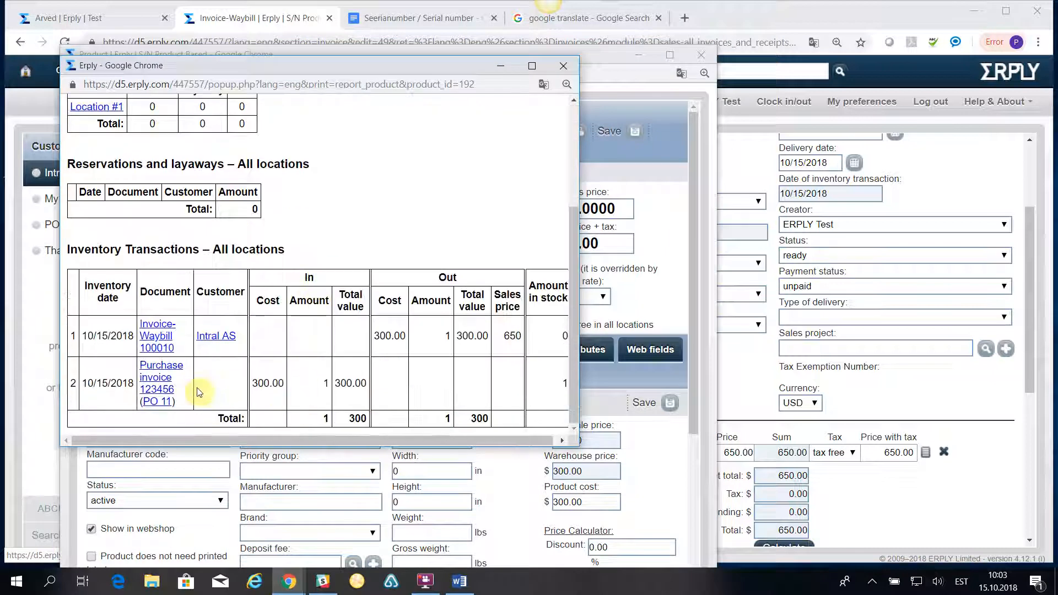
{"action": "left_click_drag", "start_coordinate": [578, 396], "coordinate": [848, 380]}
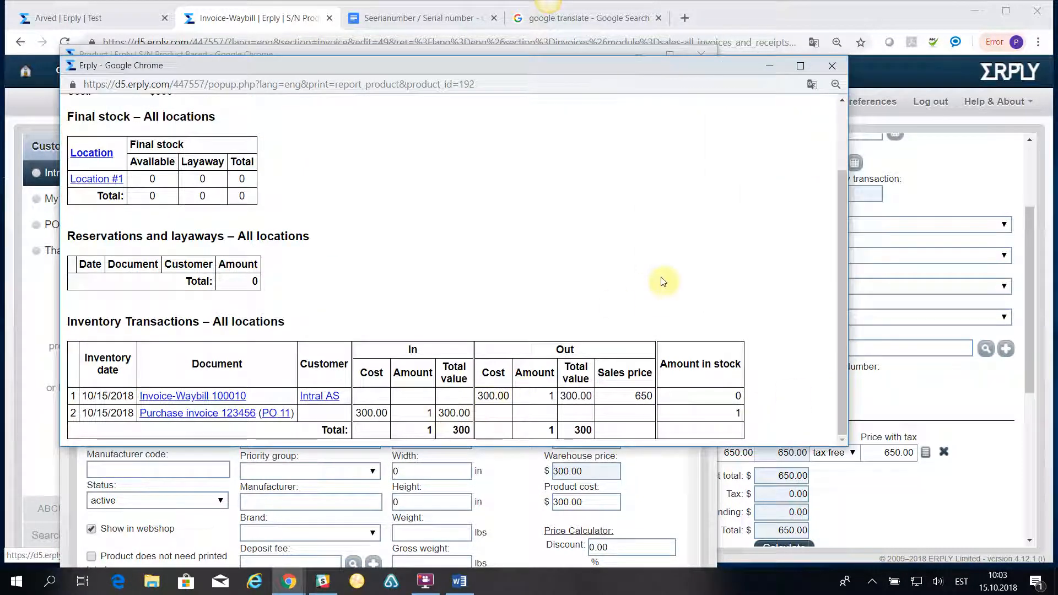
{"action": "left_click", "coordinate": [834, 69]}
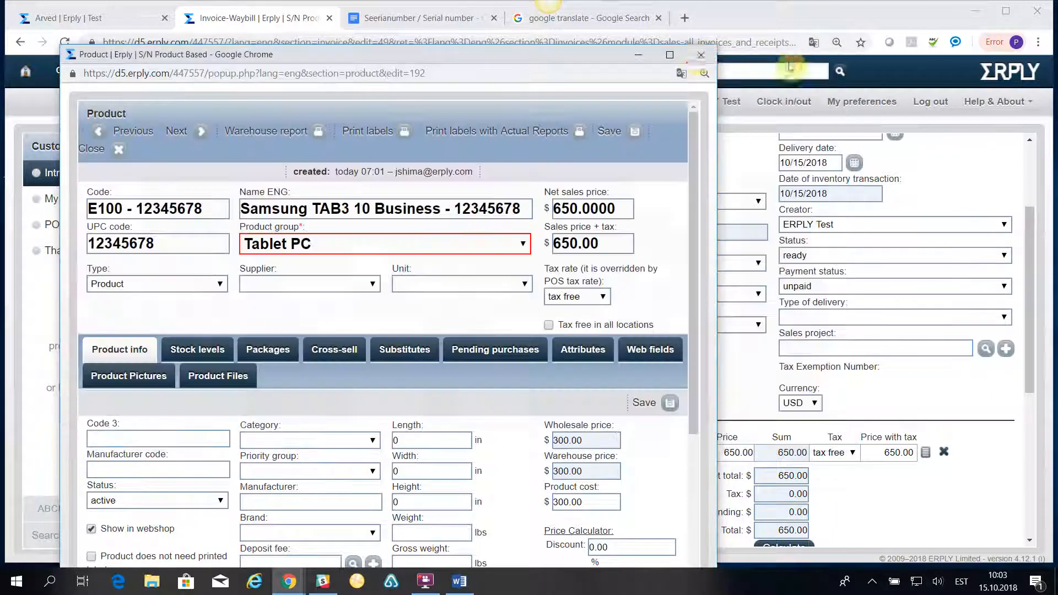
{"action": "left_click", "coordinate": [699, 57]}
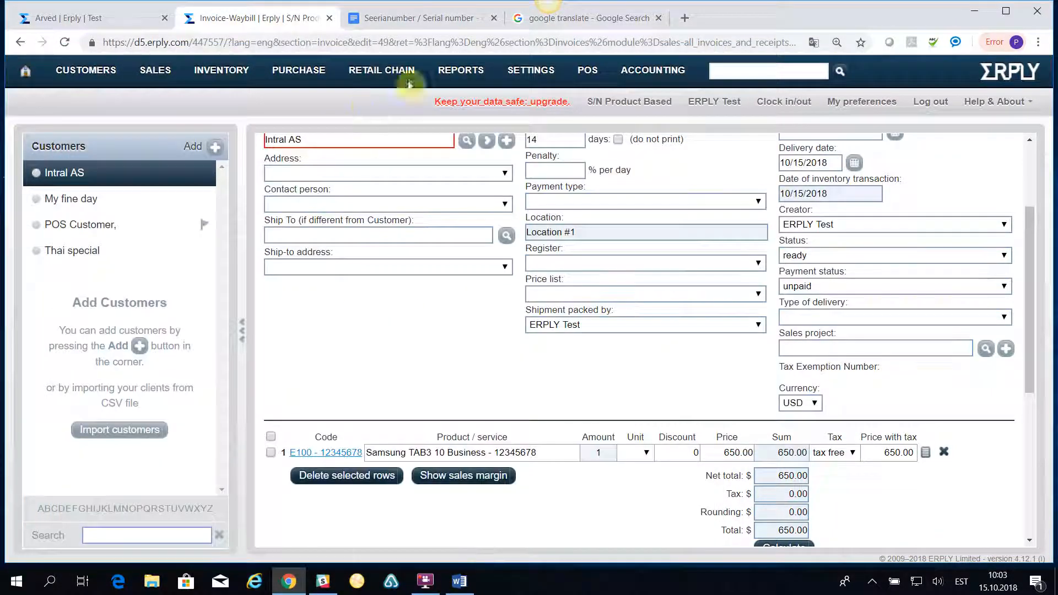
{"action": "scroll", "coordinate": [414, 299], "scroll_direction": "up", "scroll_amount": 3}
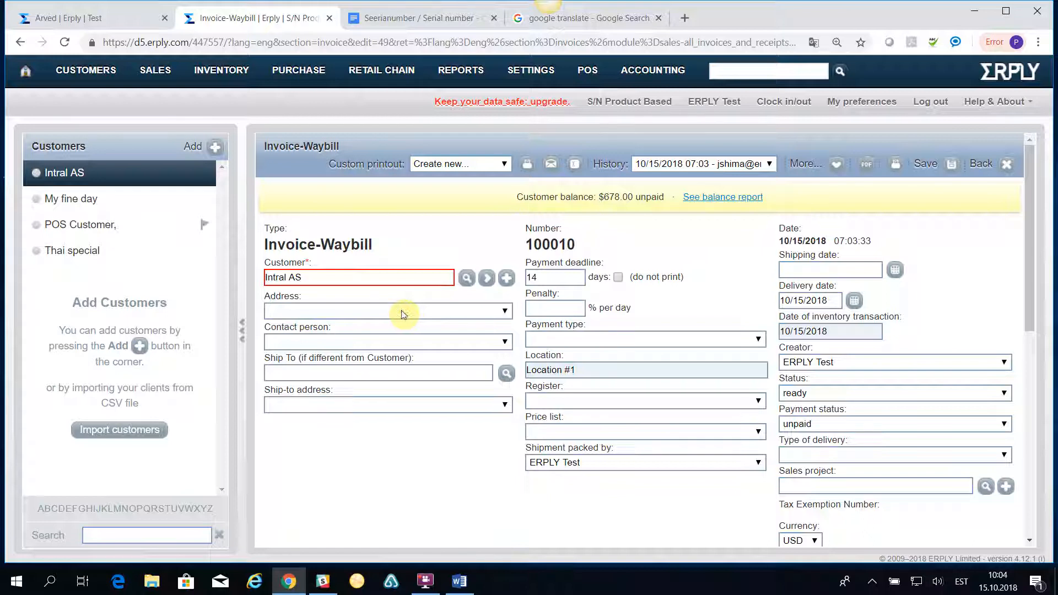
{"action": "left_click", "coordinate": [425, 580]}
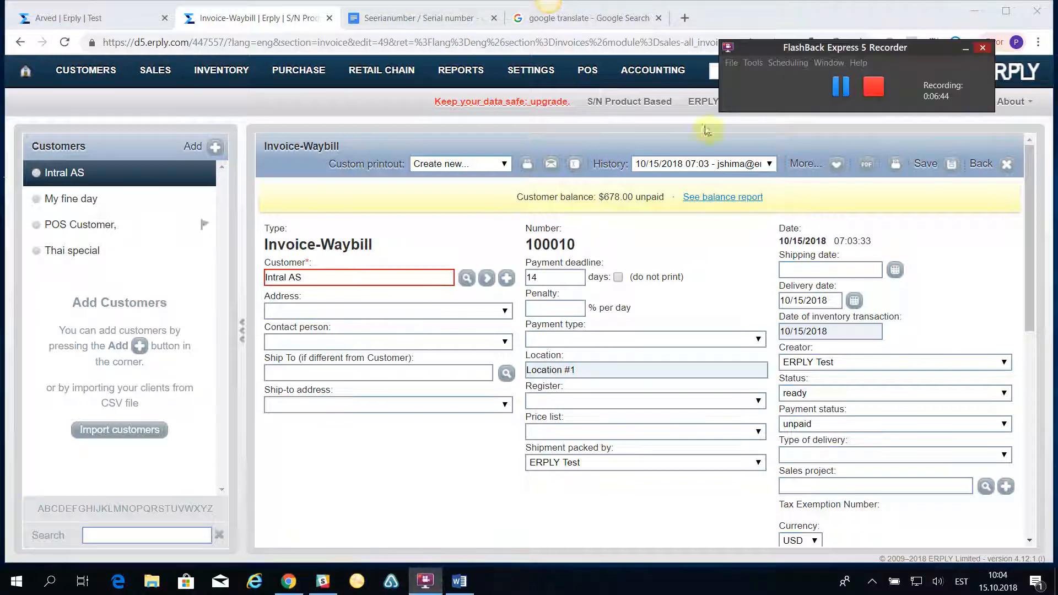